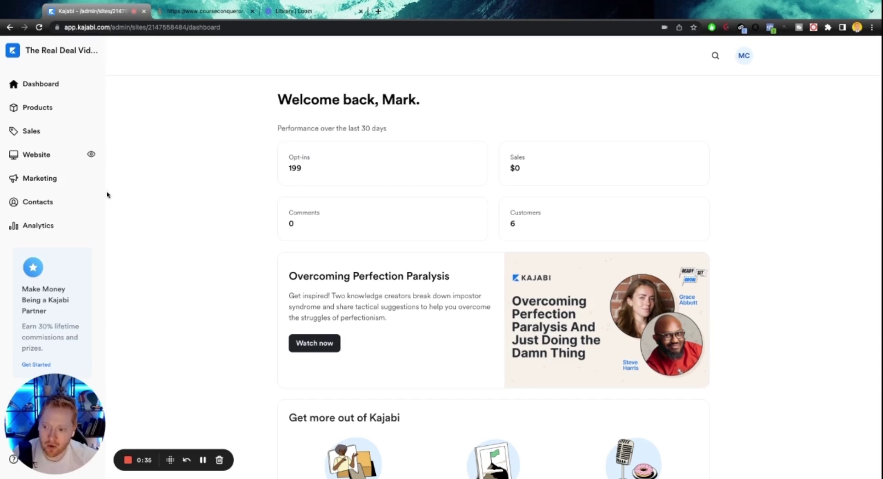
Start a new form under Marketing > Forms titled 'TEST YT WEBINAR OPT-IN'.
{"action": "left_click", "coordinate": [50, 179]}
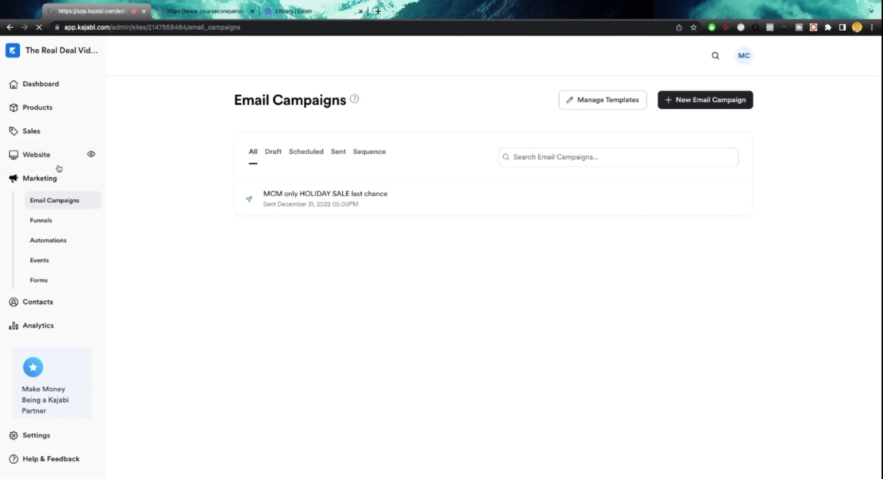
{"action": "left_click", "coordinate": [51, 281]}
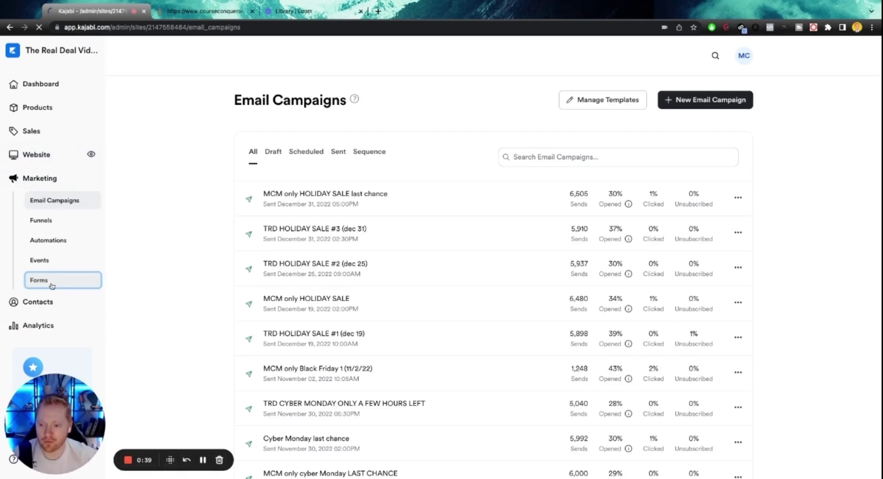
{"action": "left_click", "coordinate": [720, 100]}
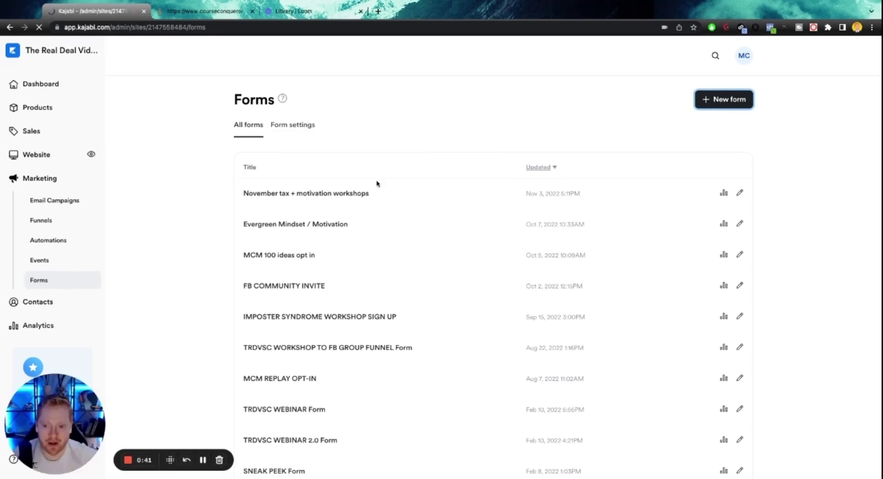
{"action": "left_click", "coordinate": [468, 161]}
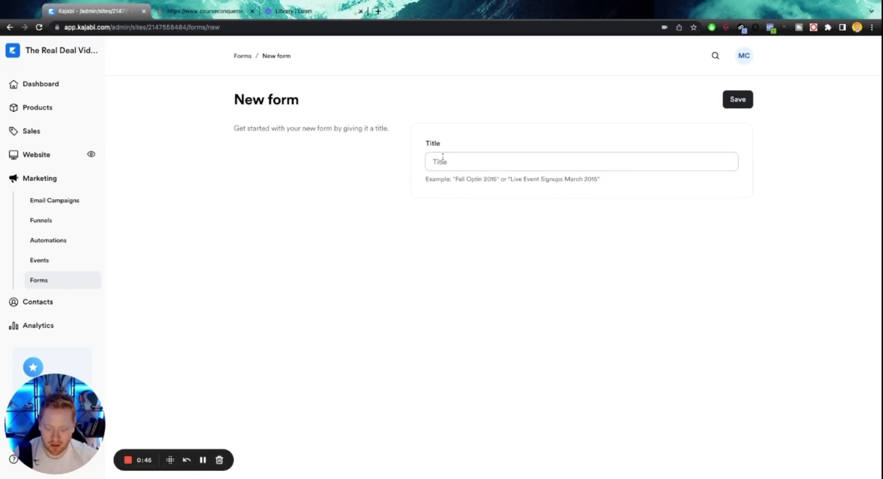
{"action": "type", "text": "TEST"}
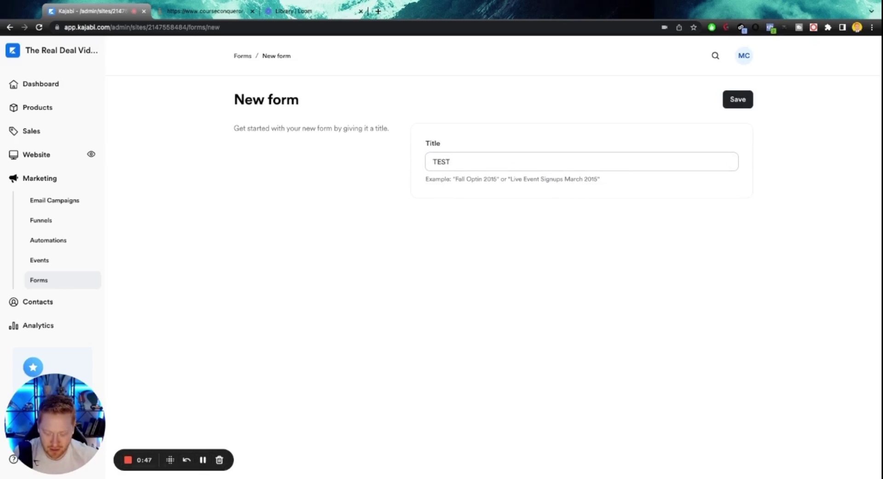
{"action": "type", "text": " YT WEBINAR"}
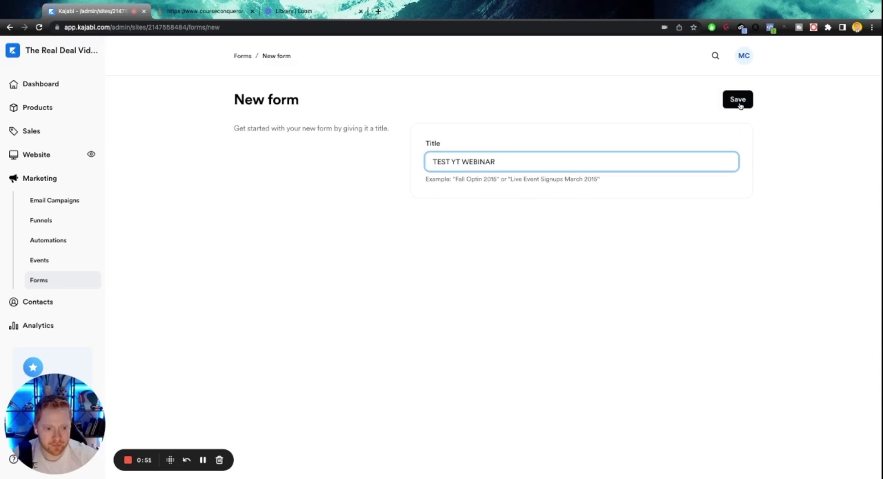
{"action": "type", "text": " OPT-IN"}
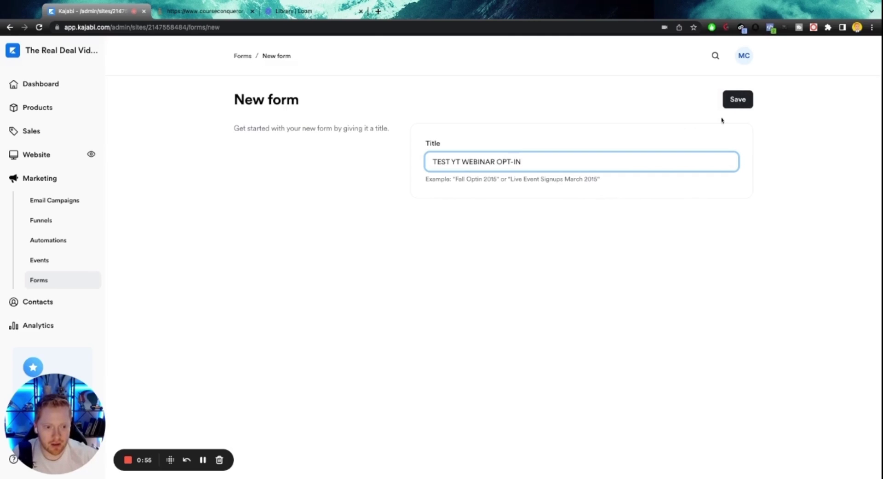
Create the TEST YT WEBINAR OPT-IN form and set it to single opt-in.
{"action": "left_click", "coordinate": [738, 102]}
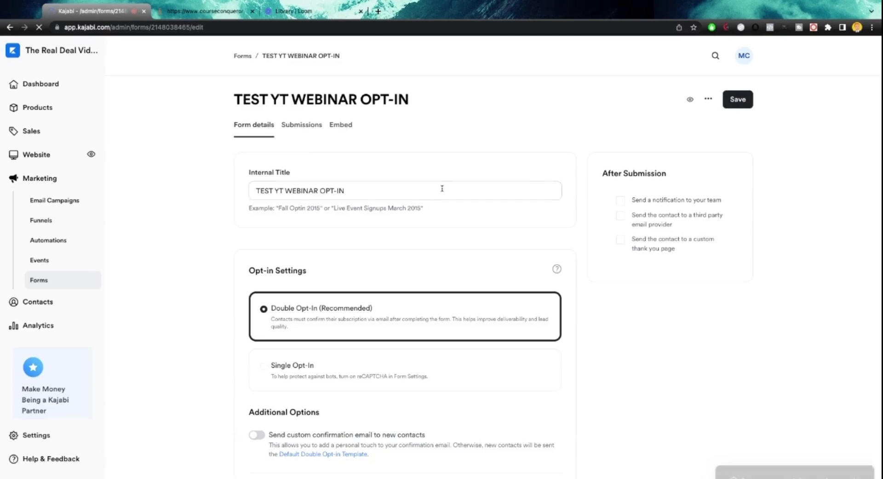
{"action": "scroll", "coordinate": [363, 317], "scroll_direction": "down", "scroll_amount": 3}
{"action": "scroll", "coordinate": [231, 239], "scroll_direction": "down", "scroll_amount": 1}
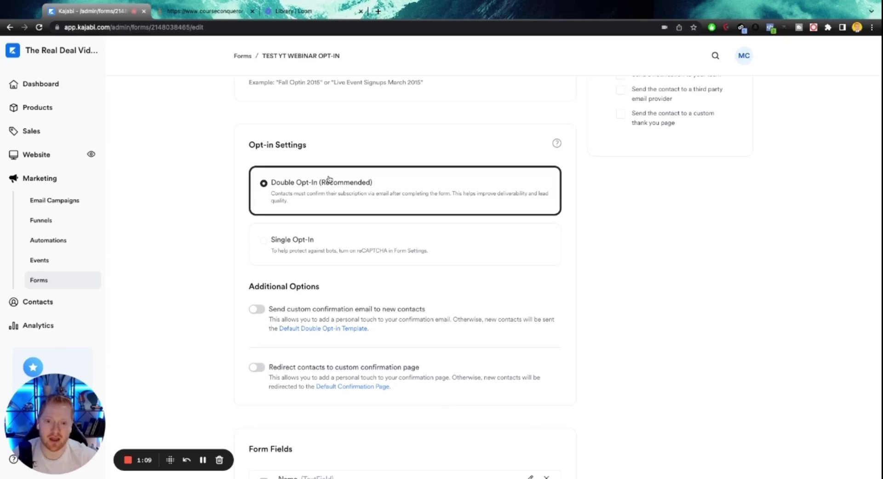
{"action": "left_click", "coordinate": [315, 242]}
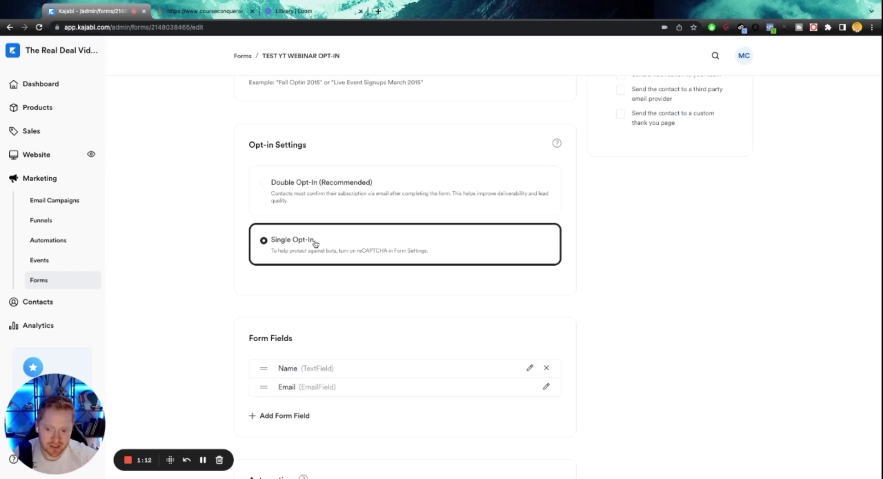
{"action": "left_click", "coordinate": [323, 193]}
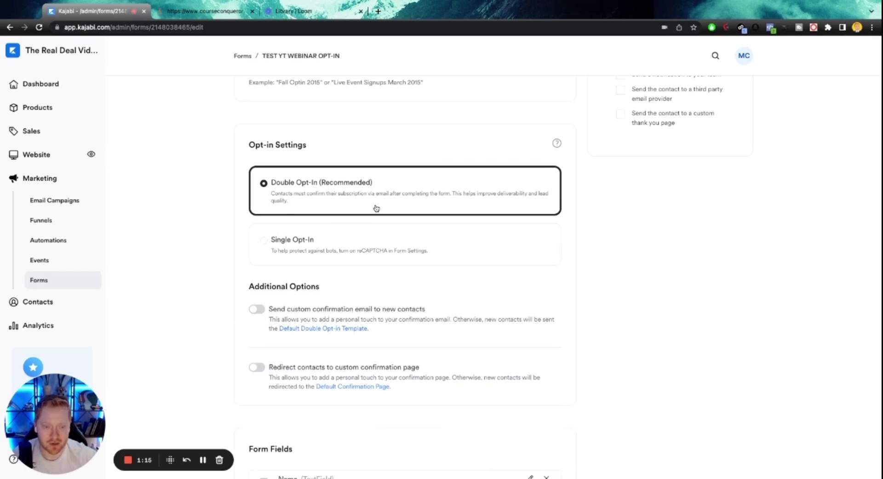
{"action": "left_click", "coordinate": [321, 249]}
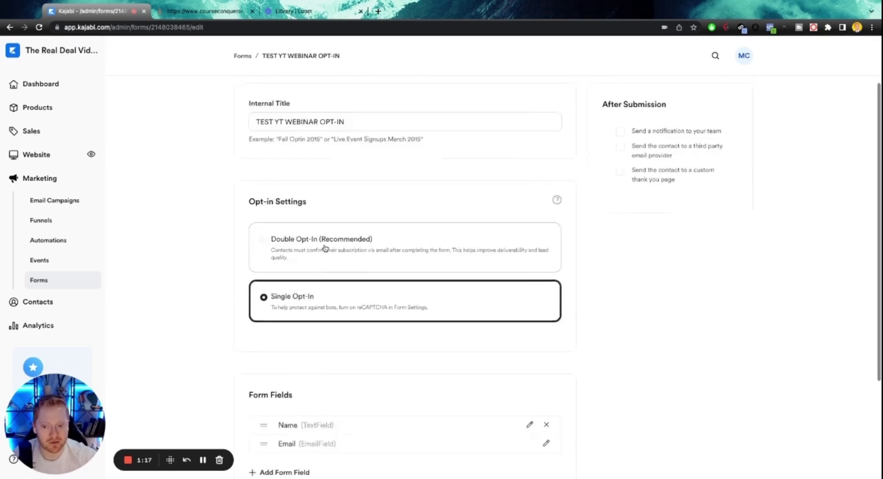
Remove the Name field so only Email remains, and begin a new automation.
{"action": "scroll", "coordinate": [325, 248], "scroll_direction": "down", "scroll_amount": 3}
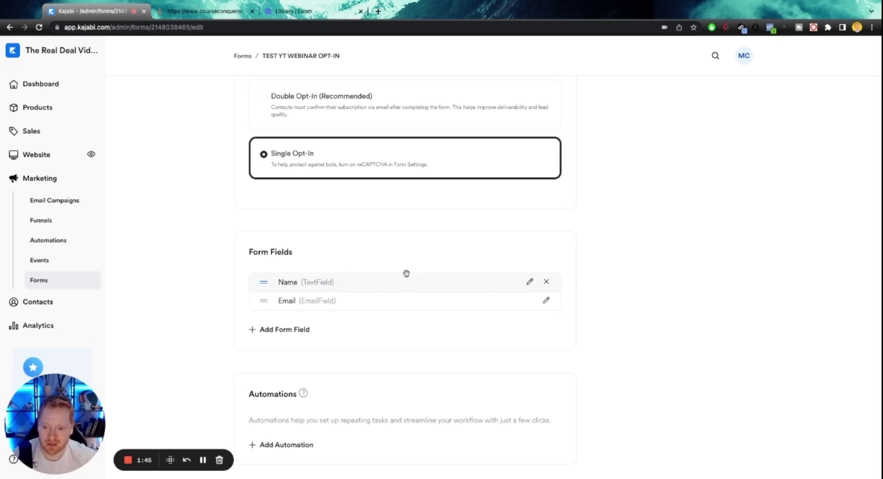
{"action": "left_click", "coordinate": [547, 283]}
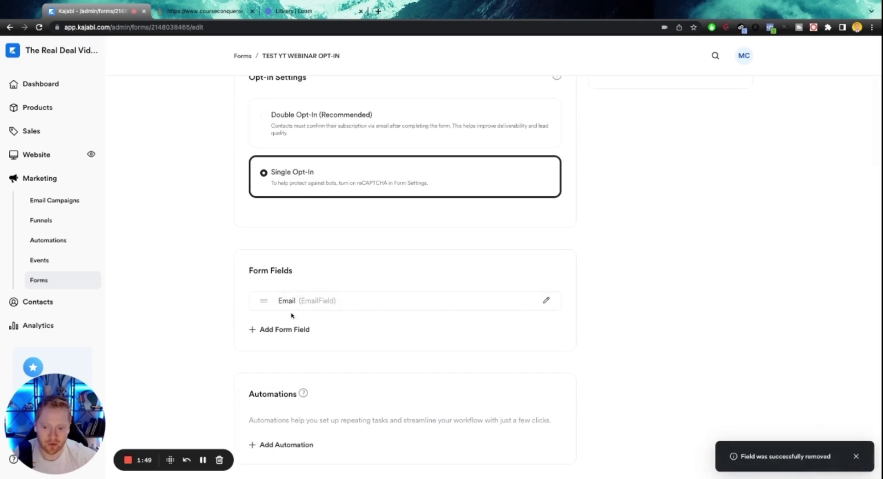
{"action": "left_click", "coordinate": [290, 445]}
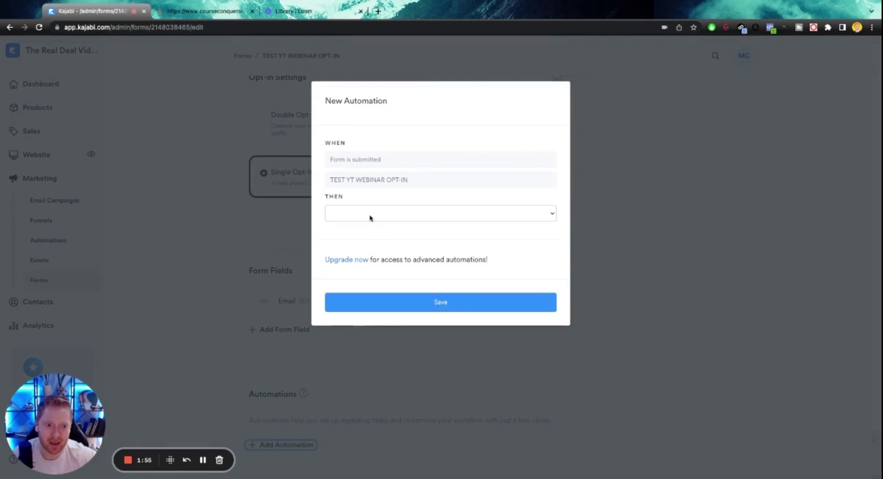
Save an automation that adds the new tag 'LEAD - YT TEST WEBINAR OPT-IN'.
{"action": "left_click", "coordinate": [441, 213]}
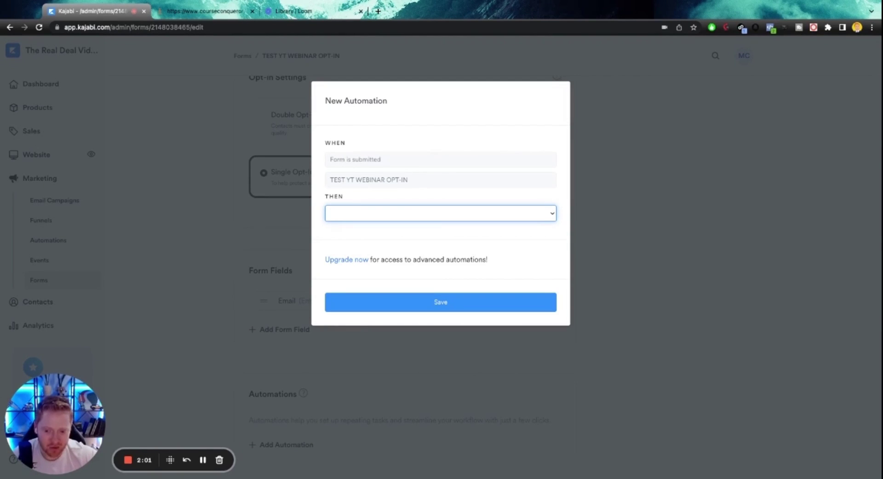
{"action": "left_click", "coordinate": [381, 231]}
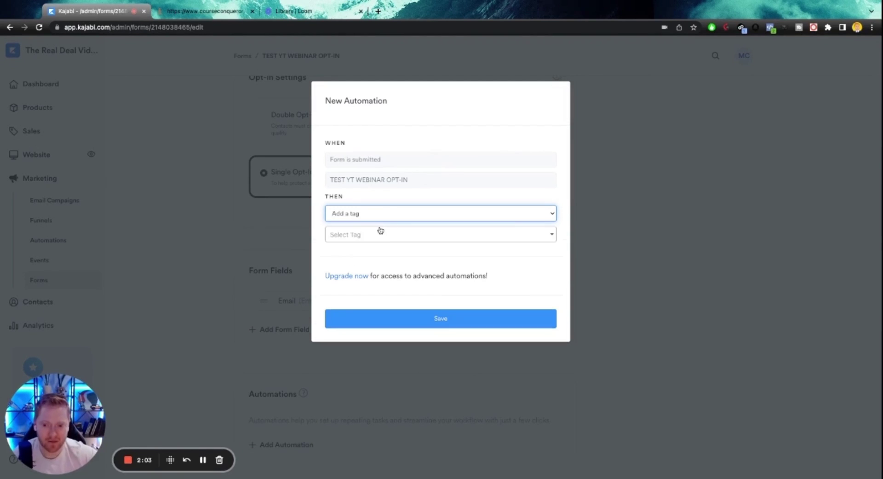
{"action": "left_click", "coordinate": [377, 234]}
{"action": "scroll", "coordinate": [384, 295], "scroll_direction": "down", "scroll_amount": 3}
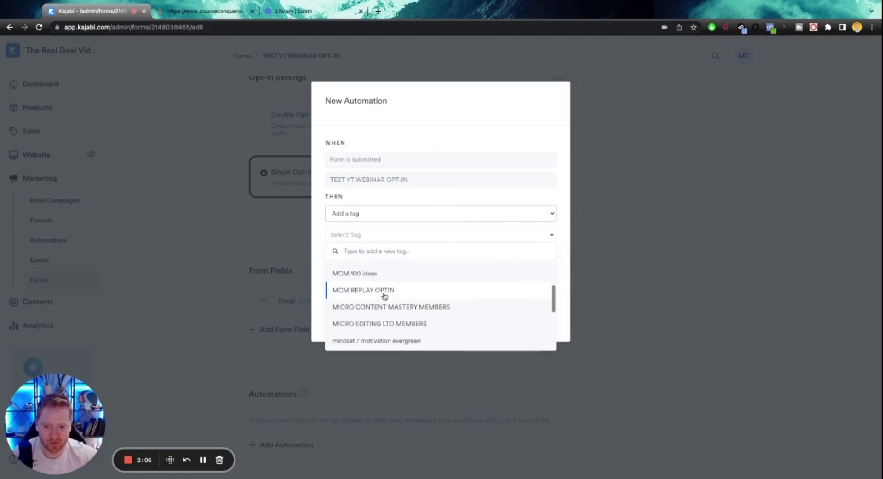
{"action": "scroll", "coordinate": [382, 295], "scroll_direction": "up", "scroll_amount": 3}
{"action": "type", "text": "YT TEST"}
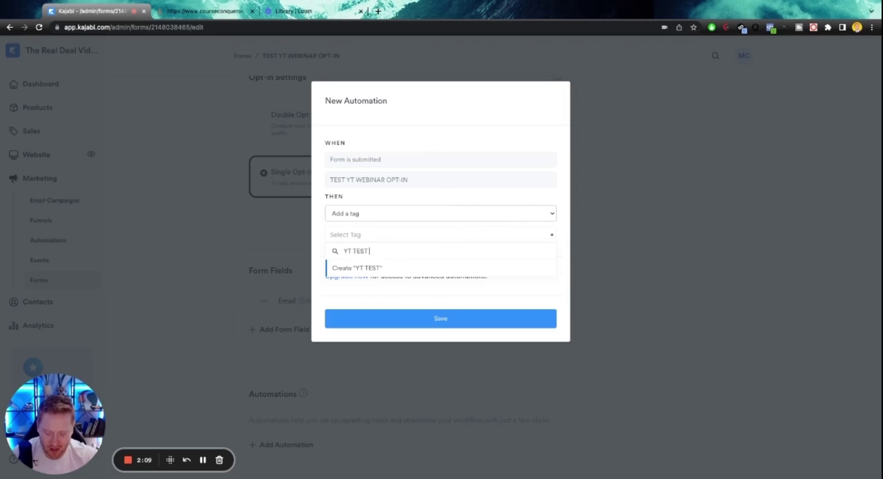
{"action": "type", "text": " WEBINA"}
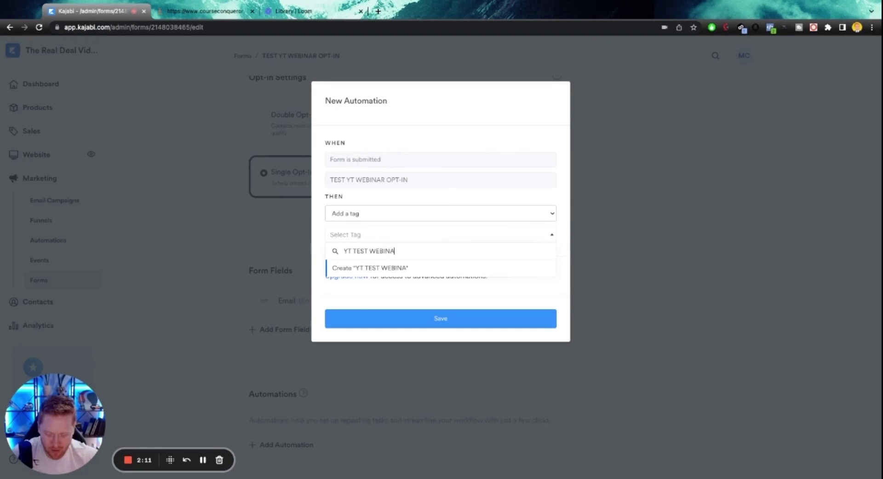
{"action": "type", "text": "R OPT"}
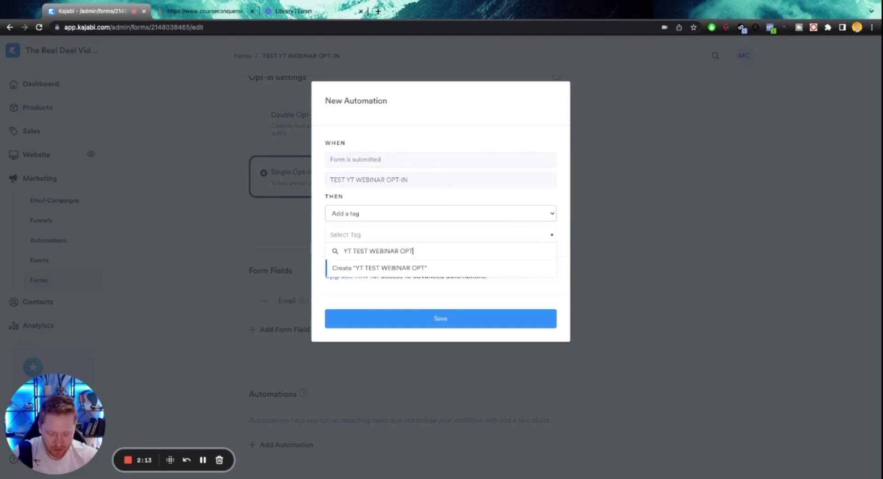
{"action": "type", "text": "-IN"}
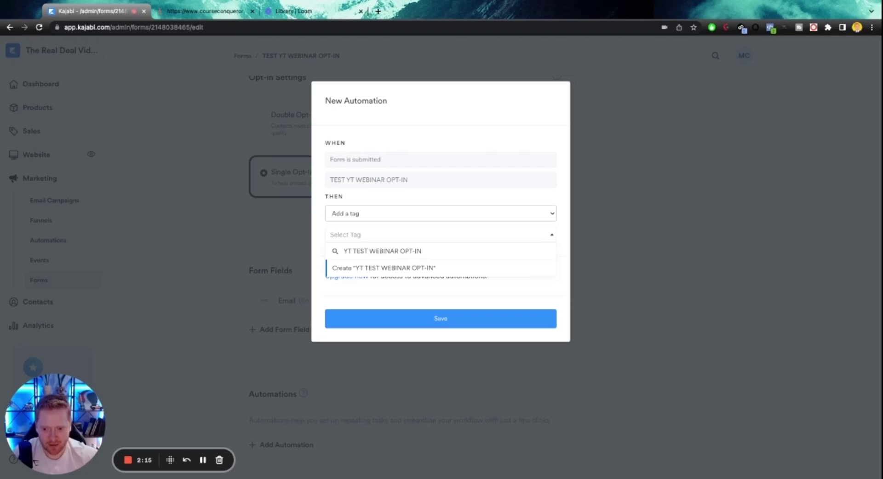
{"action": "type", "text": "LEAD -"}
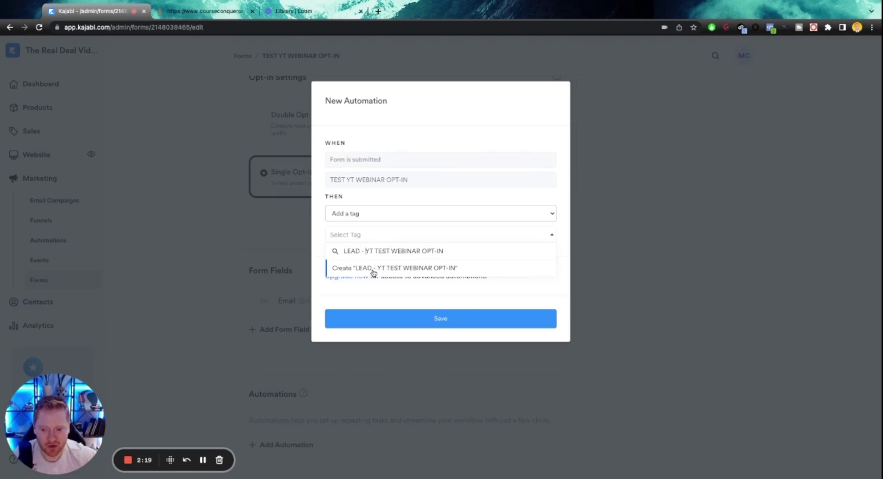
{"action": "left_click", "coordinate": [411, 273]}
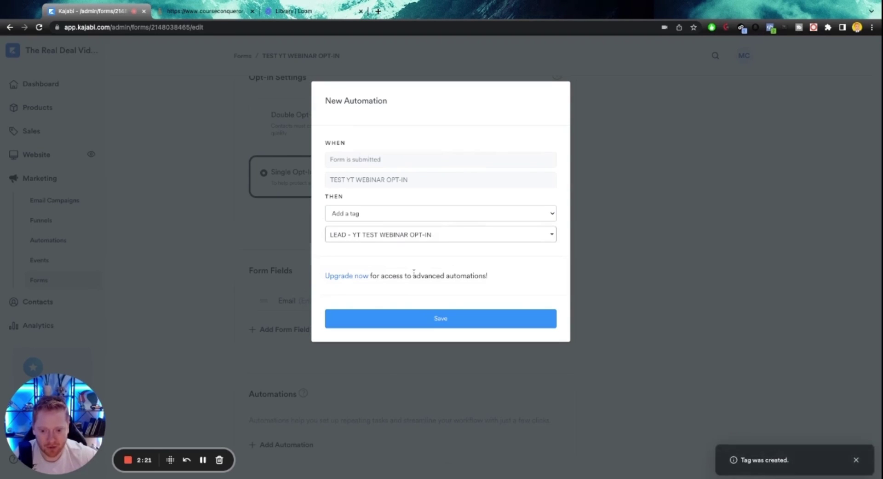
{"action": "left_click", "coordinate": [457, 320]}
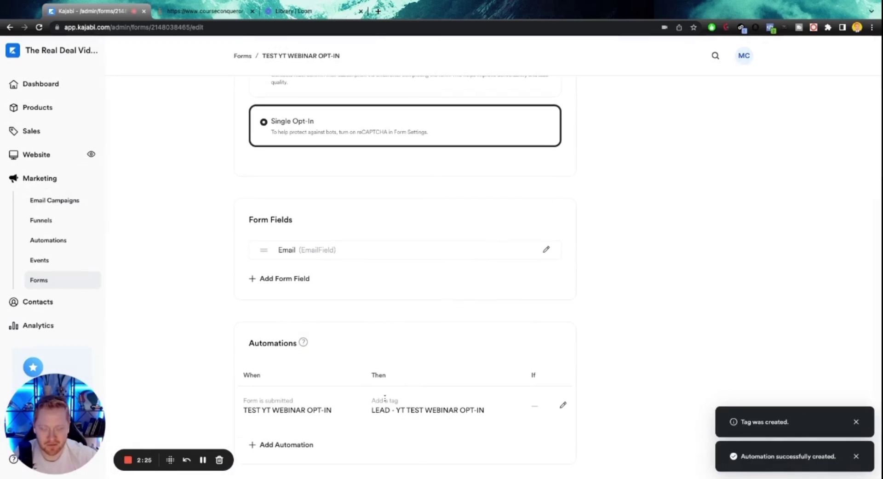
Start a second automation for the form, then cancel it.
{"action": "left_click", "coordinate": [291, 445]}
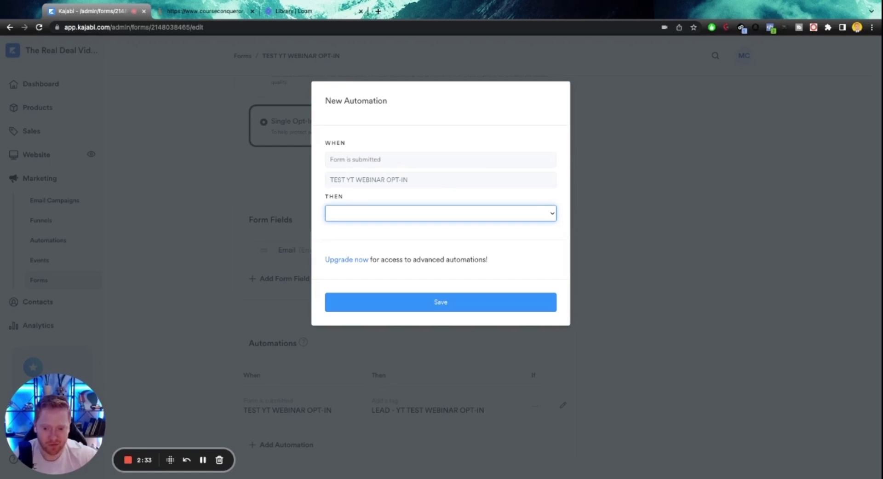
{"action": "left_click", "coordinate": [274, 122]}
{"action": "scroll", "coordinate": [380, 288], "scroll_direction": "up", "scroll_amount": 5}
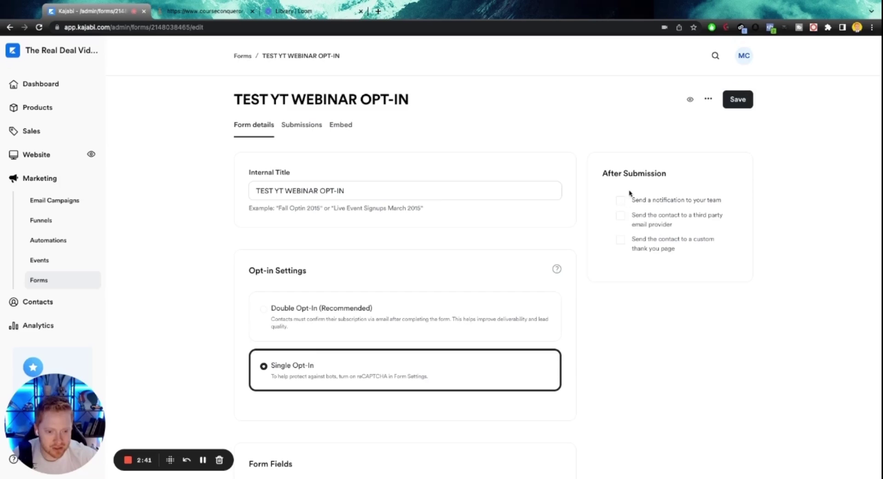
Toggle team notifications on and back off, then view the form's empty Submissions tab.
{"action": "left_click", "coordinate": [625, 201]}
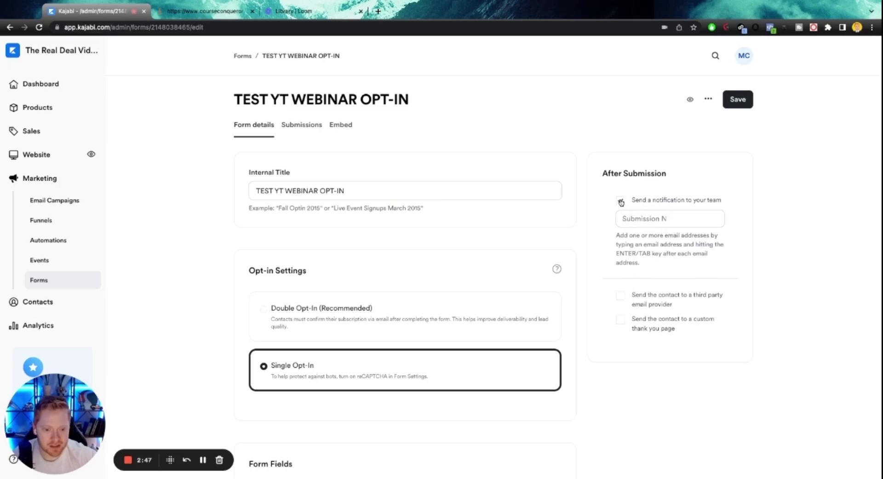
{"action": "left_click", "coordinate": [621, 201]}
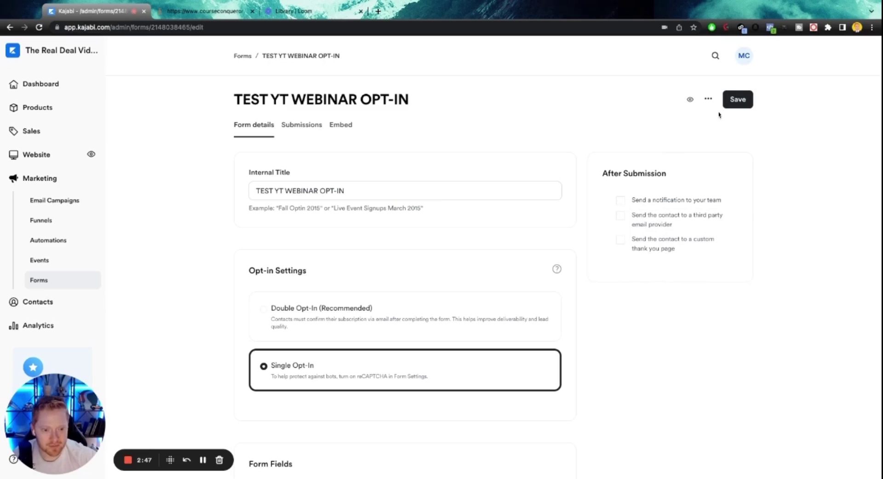
{"action": "left_click", "coordinate": [302, 126]}
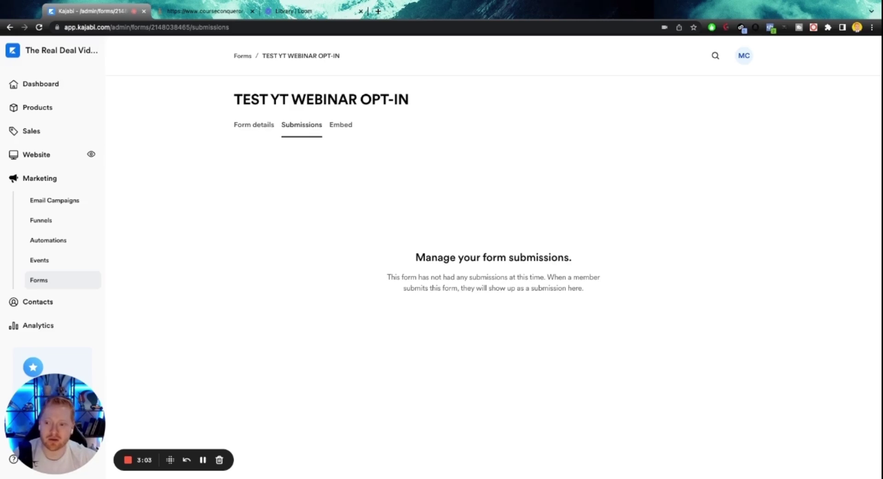
List the 83 landing pages under Website > Pages, then switch to the Course Conqueror opt-in page.
{"action": "left_click", "coordinate": [42, 159]}
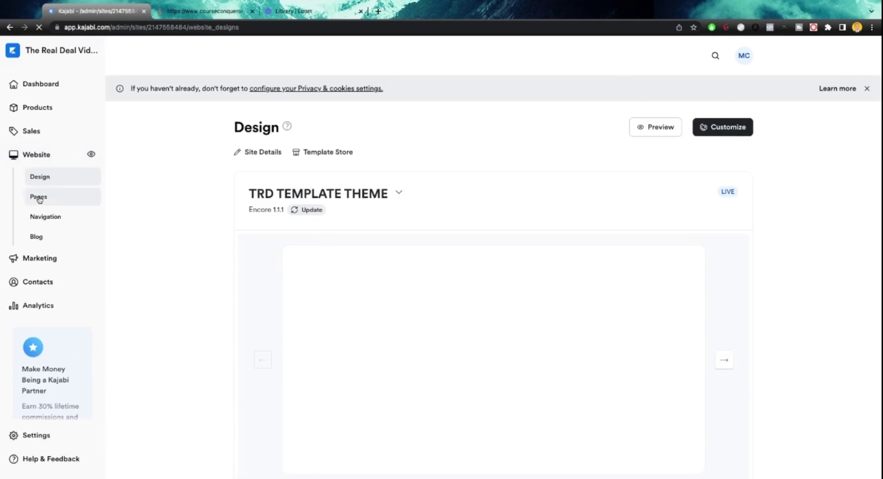
{"action": "left_click", "coordinate": [39, 197]}
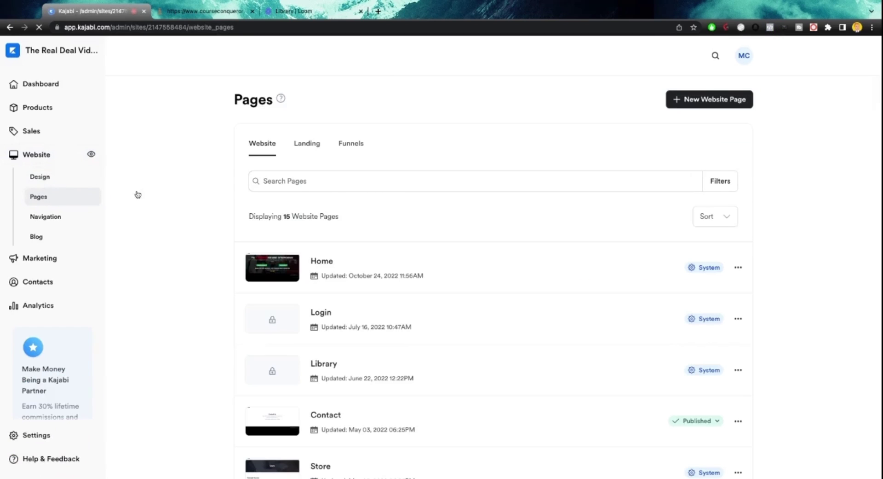
{"action": "left_click", "coordinate": [310, 148]}
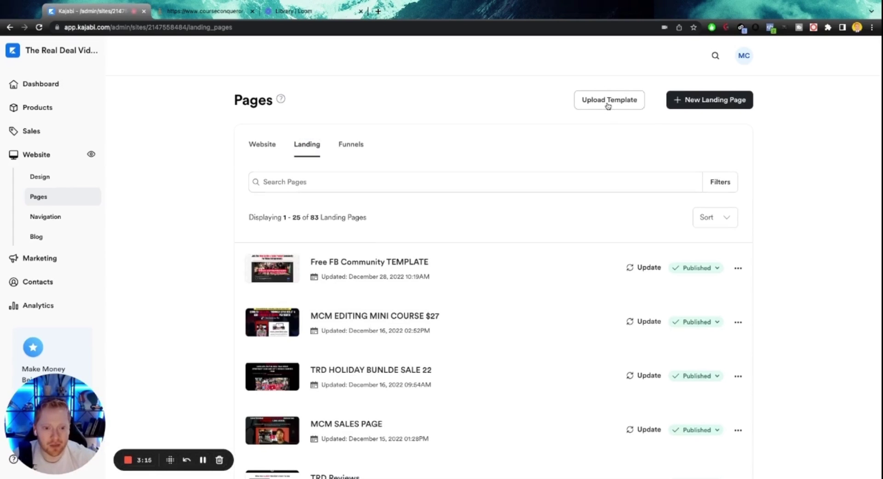
{"action": "left_click", "coordinate": [224, 14]}
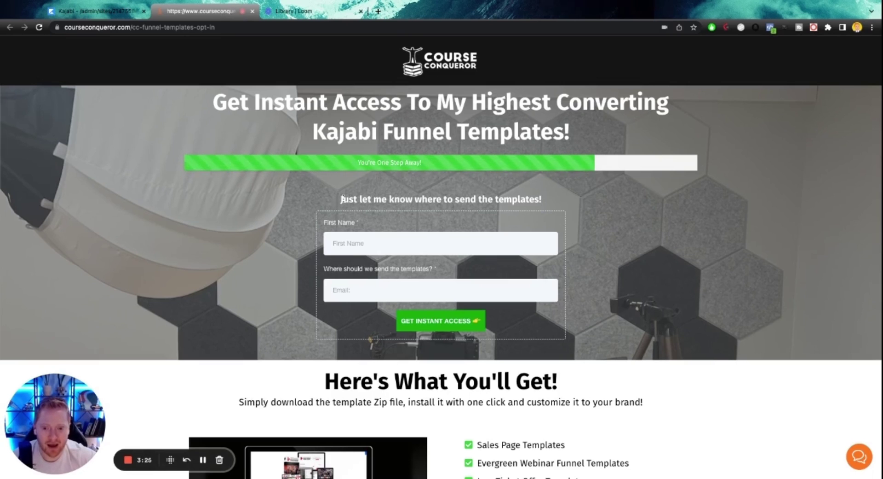
Fill in a first name and e-mail address on the funnel-templates opt-in and submit it.
{"action": "scroll", "coordinate": [431, 165], "scroll_direction": "down", "scroll_amount": 6}
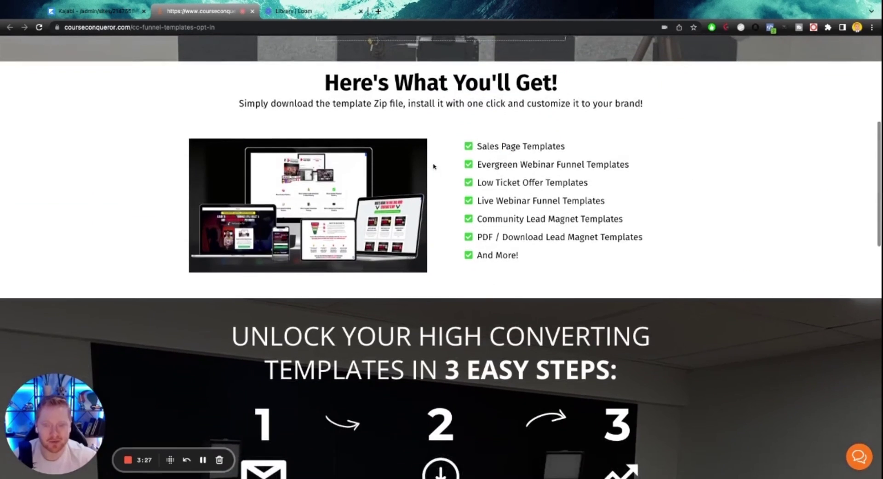
{"action": "scroll", "coordinate": [434, 166], "scroll_direction": "down", "scroll_amount": 8}
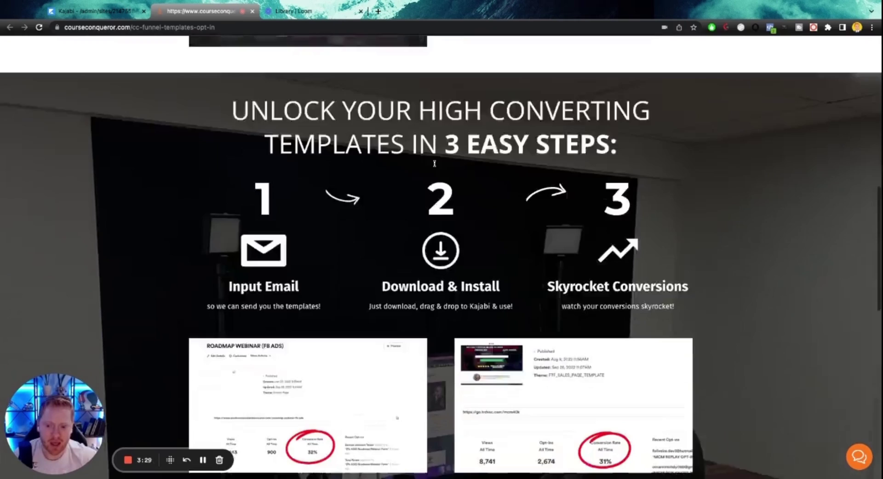
{"action": "scroll", "coordinate": [436, 166], "scroll_direction": "down", "scroll_amount": 1}
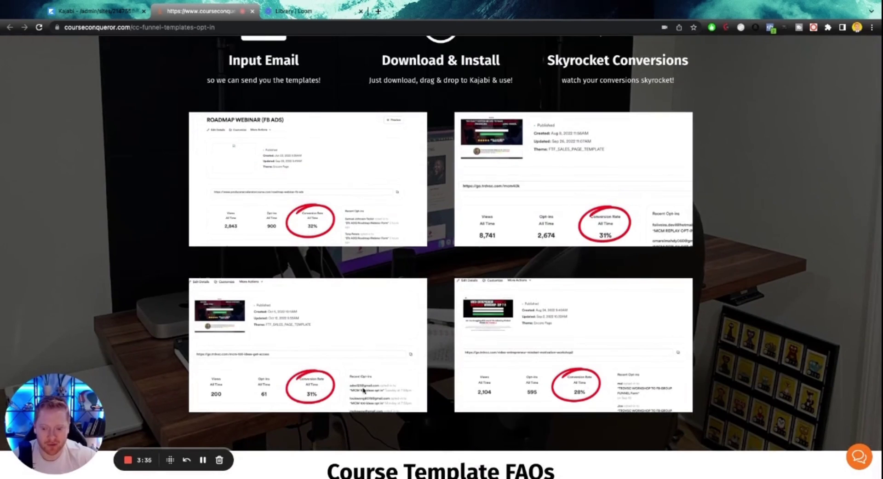
{"action": "scroll", "coordinate": [587, 377], "scroll_direction": "down", "scroll_amount": 1}
{"action": "scroll", "coordinate": [586, 375], "scroll_direction": "up", "scroll_amount": 10}
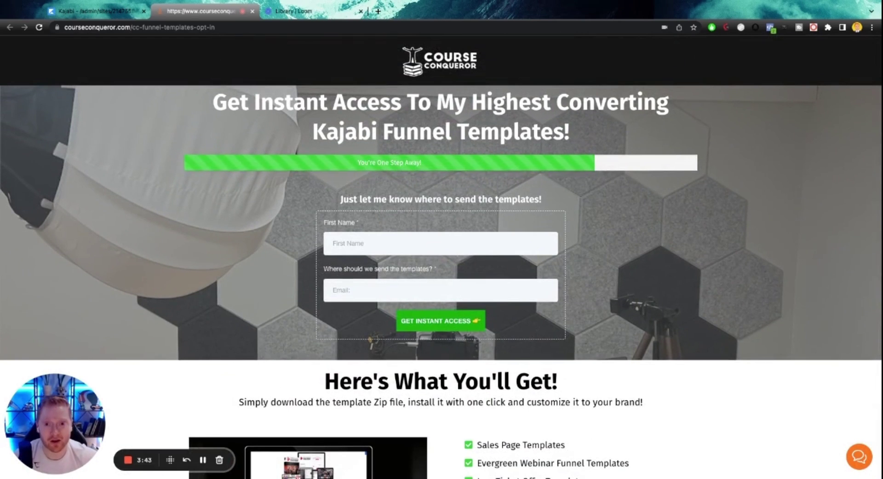
{"action": "scroll", "coordinate": [378, 215], "scroll_direction": "down", "scroll_amount": 10}
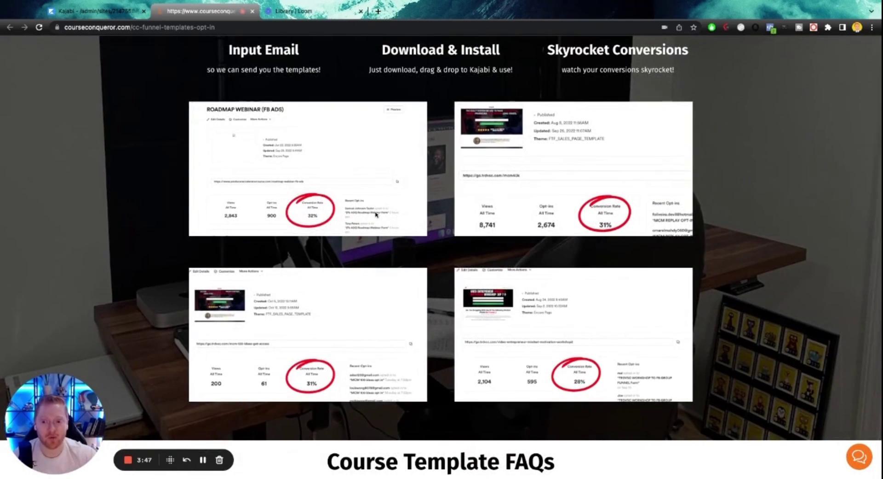
{"action": "scroll", "coordinate": [556, 218], "scroll_direction": "up", "scroll_amount": 10}
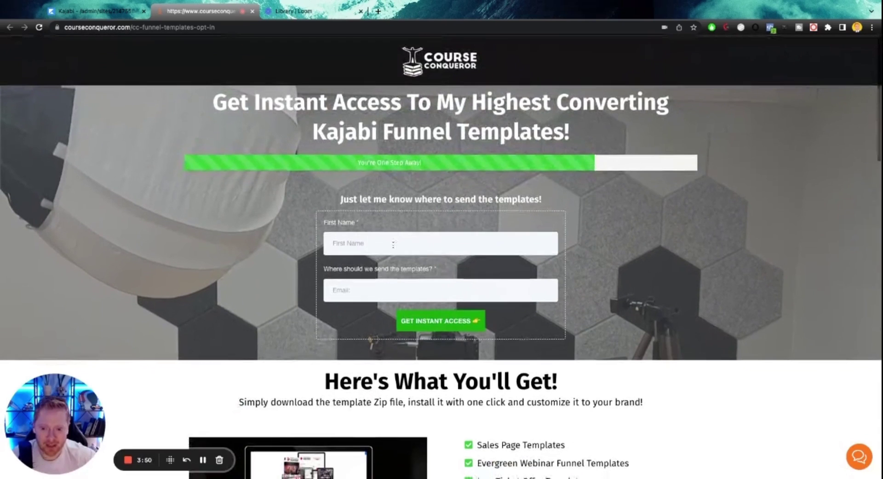
{"action": "left_click", "coordinate": [393, 244]}
{"action": "type", "text": "Mark"}
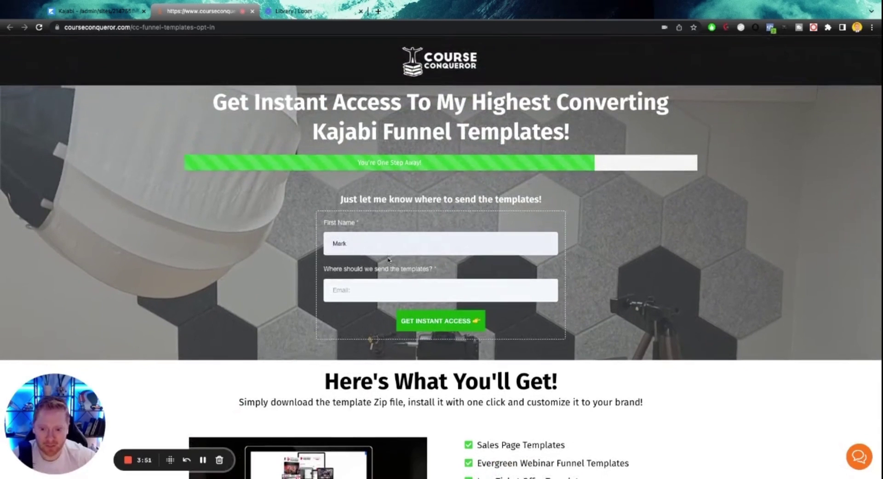
{"action": "left_click", "coordinate": [414, 290]}
{"action": "left_click", "coordinate": [450, 325]}
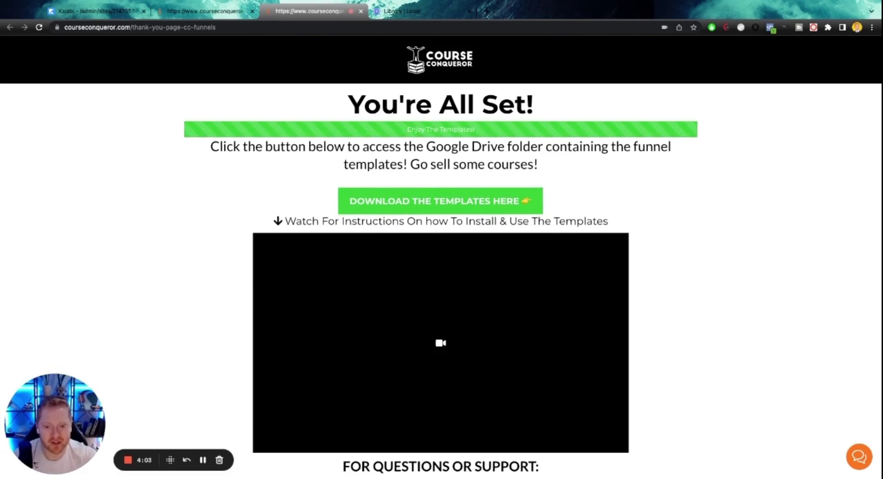
Follow DOWNLOAD THE TEMPLATES HERE to the CC FUNNEL TEMPLATES Google Drive folder.
{"action": "left_click", "coordinate": [448, 202]}
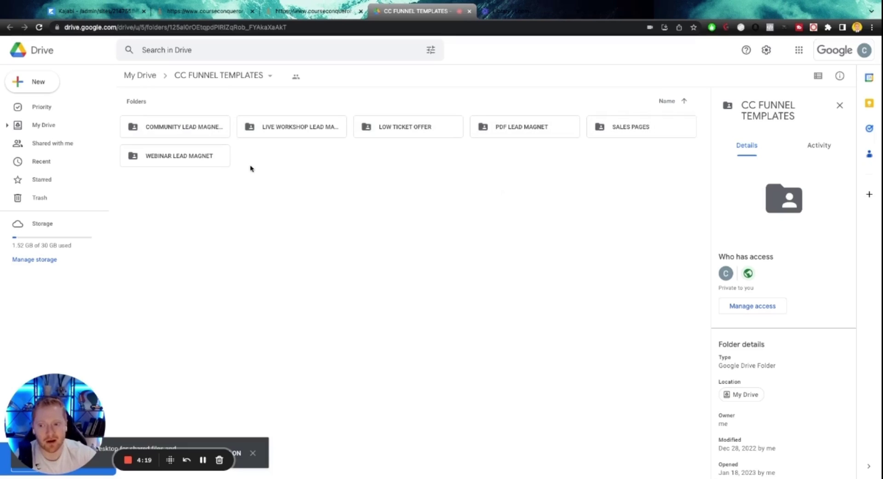
Open WEBINAR LEAD MAGNET > WEBINAR OPT IN and download CC WEBINAR OPT IN TEMPLATE.zip.
{"action": "double_click", "coordinate": [186, 158]}
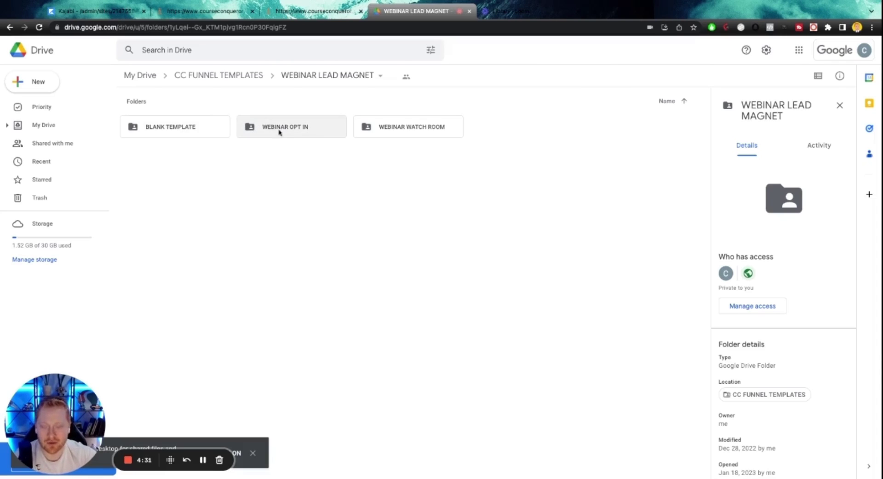
{"action": "double_click", "coordinate": [306, 127]}
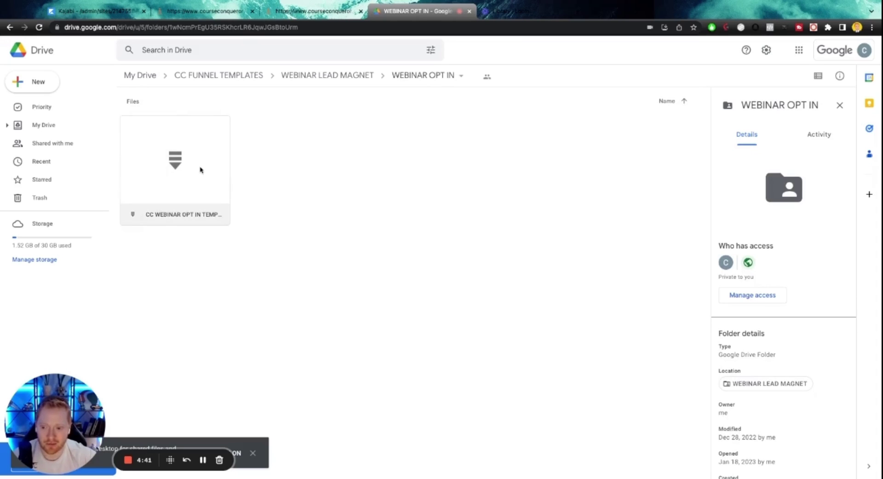
{"action": "double_click", "coordinate": [205, 161]}
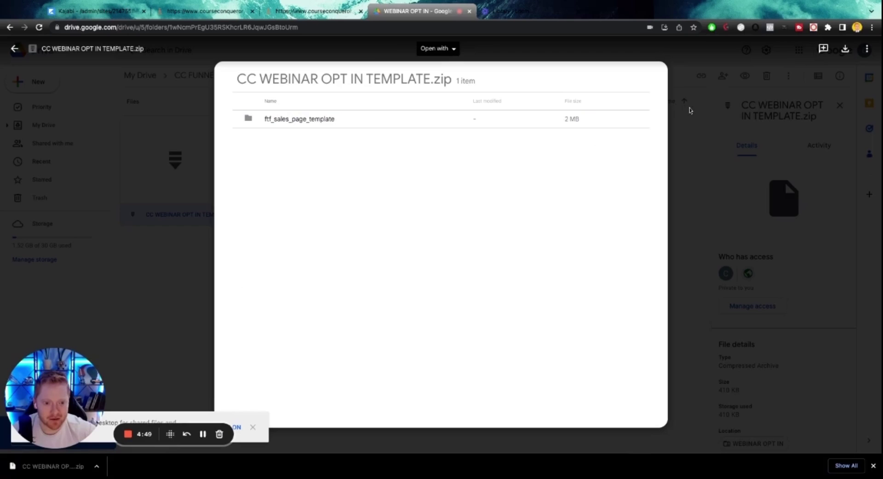
{"action": "left_click", "coordinate": [693, 112]}
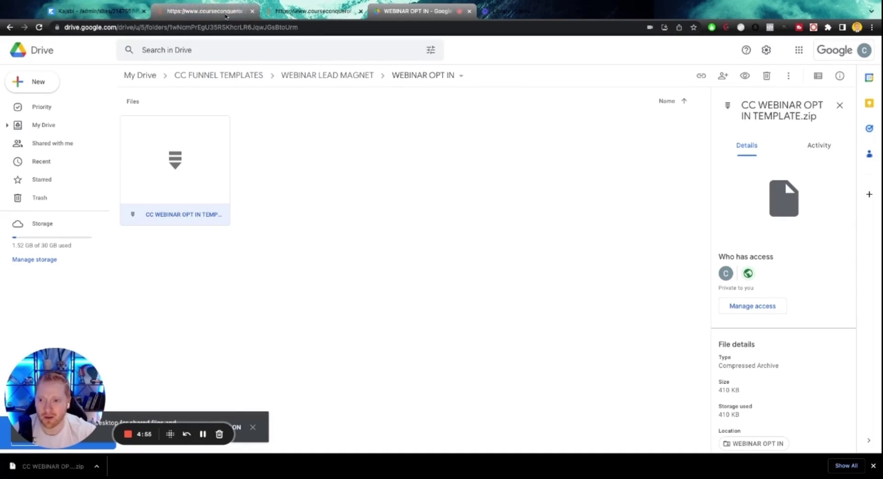
Close the Course Conqueror tabs and return to Kajabi's landing pages list.
{"action": "left_click", "coordinate": [251, 11]}
{"action": "left_click", "coordinate": [207, 11]}
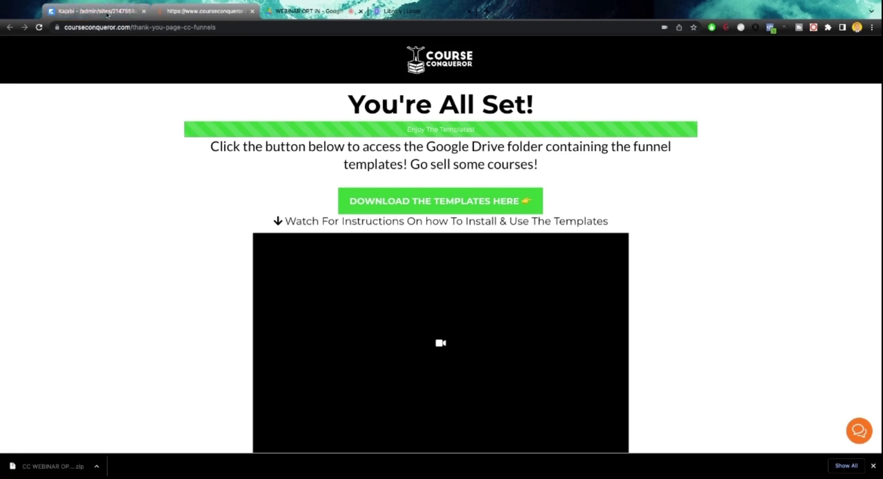
{"action": "key", "text": "ctrl+w"}
{"action": "left_click", "coordinate": [132, 11]}
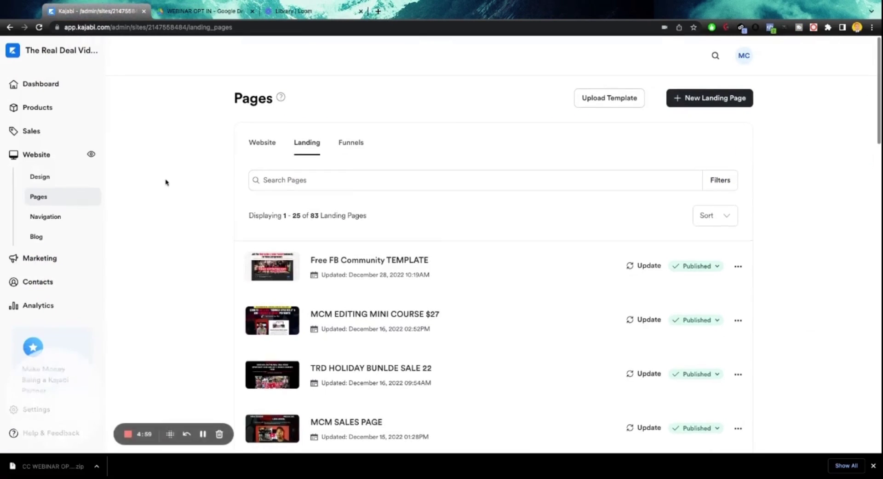
Upload the downloaded webinar opt-in template zip from the device as a new landing page.
{"action": "left_click", "coordinate": [619, 98]}
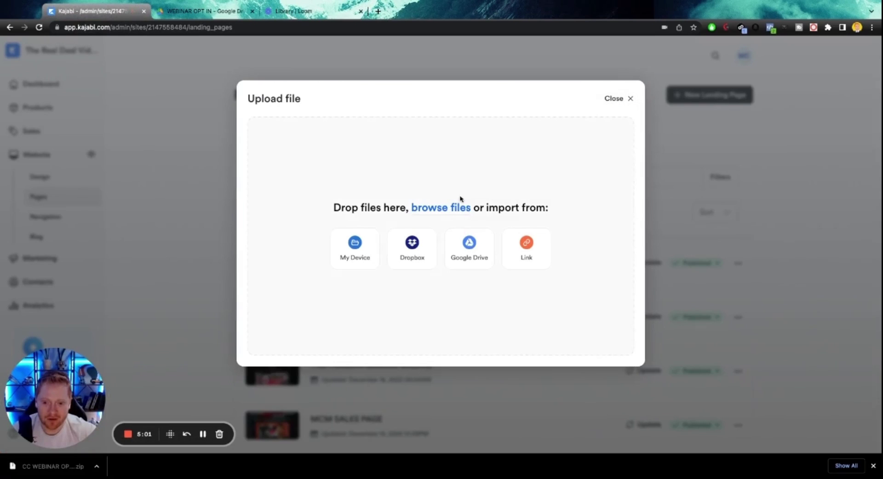
{"action": "left_click", "coordinate": [365, 247]}
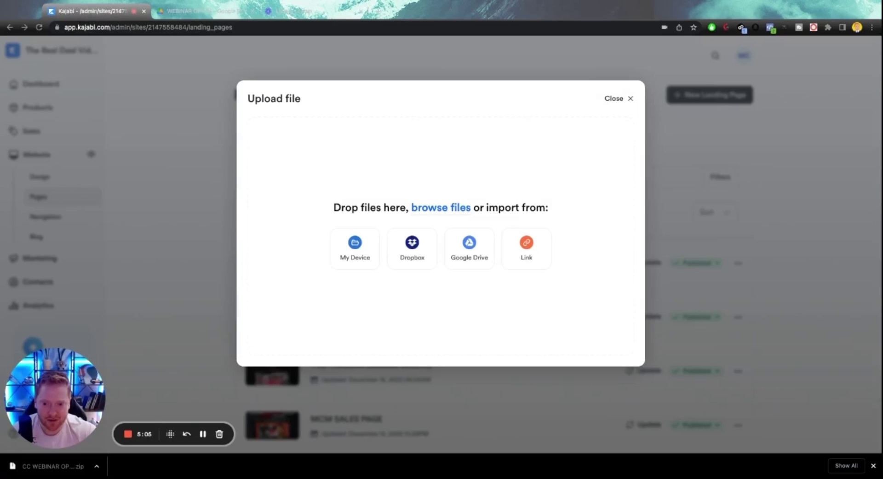
{"action": "key", "text": "Return"}
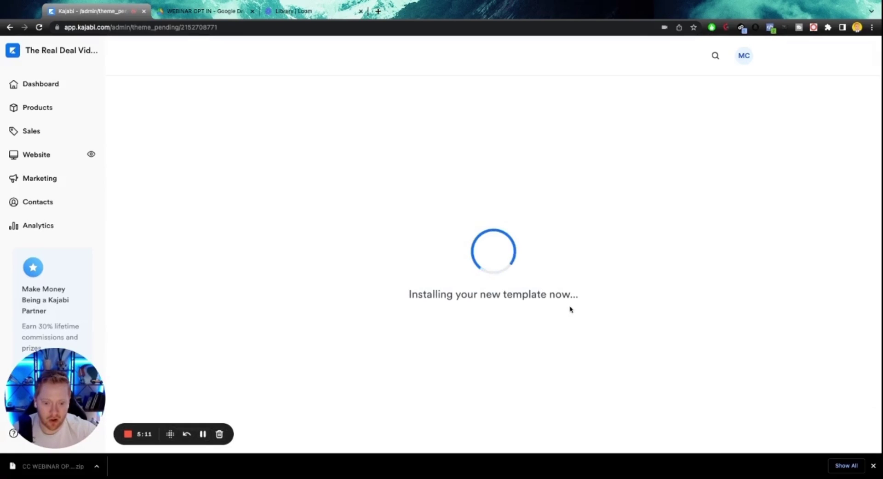
{"action": "left_click", "coordinate": [873, 466]}
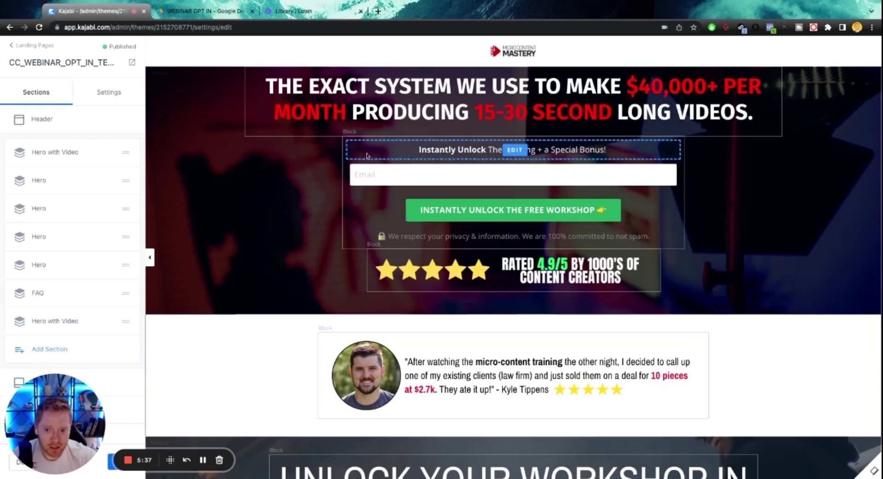
Connect the top email opt-in form to TEST YT WEBINAR OPT-IN.
{"action": "left_click", "coordinate": [405, 179]}
{"action": "scroll", "coordinate": [70, 318], "scroll_direction": "down", "scroll_amount": 5}
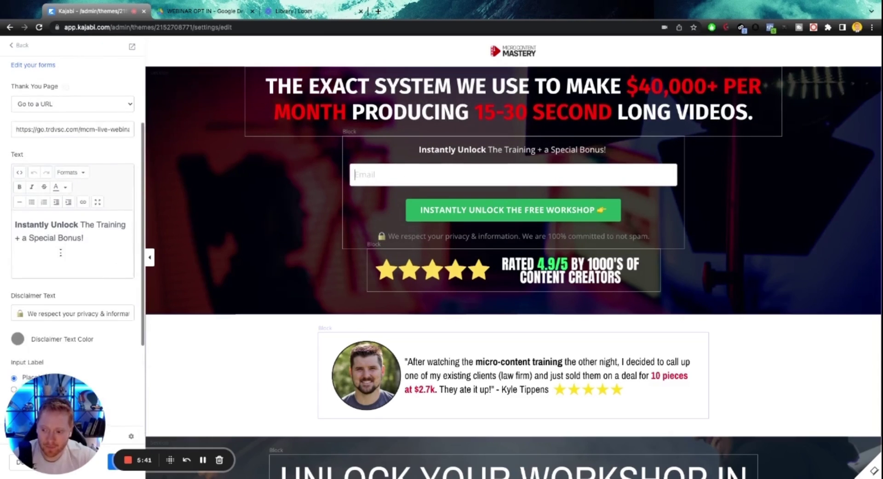
{"action": "left_click_drag", "start_coordinate": [54, 389], "coordinate": [279, 323]}
{"action": "scroll", "coordinate": [56, 218], "scroll_direction": "up", "scroll_amount": 5}
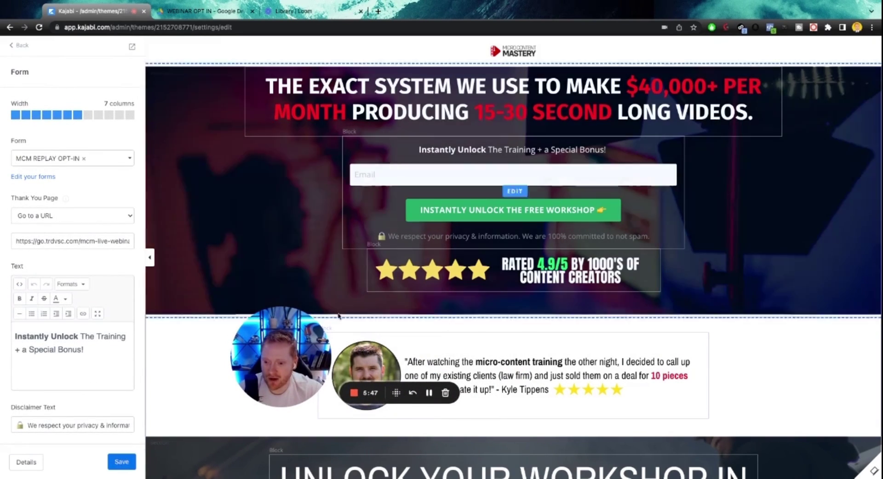
{"action": "left_click_drag", "start_coordinate": [311, 339], "coordinate": [308, 339]}
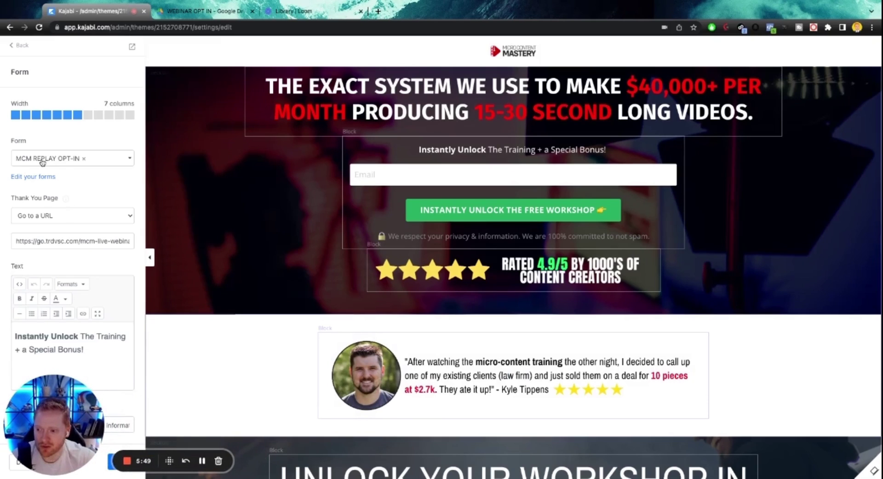
{"action": "left_click", "coordinate": [45, 161]}
{"action": "type", "text": "y"}
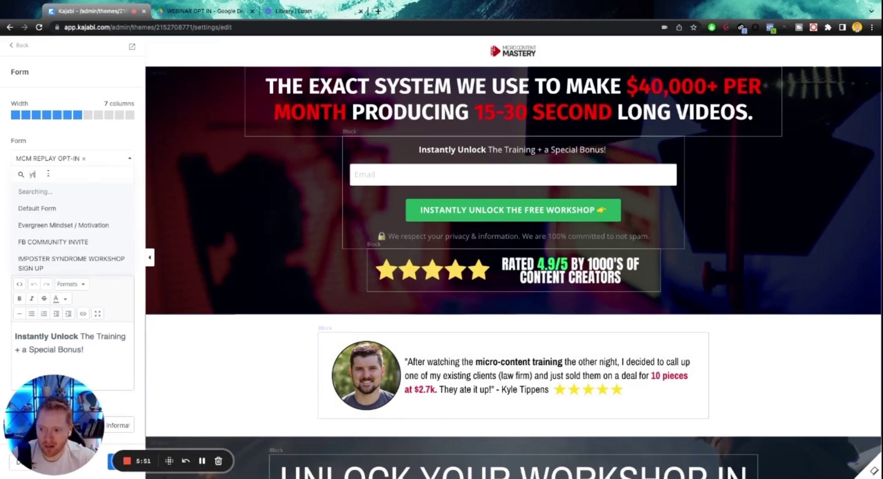
{"action": "type", "text": "t"}
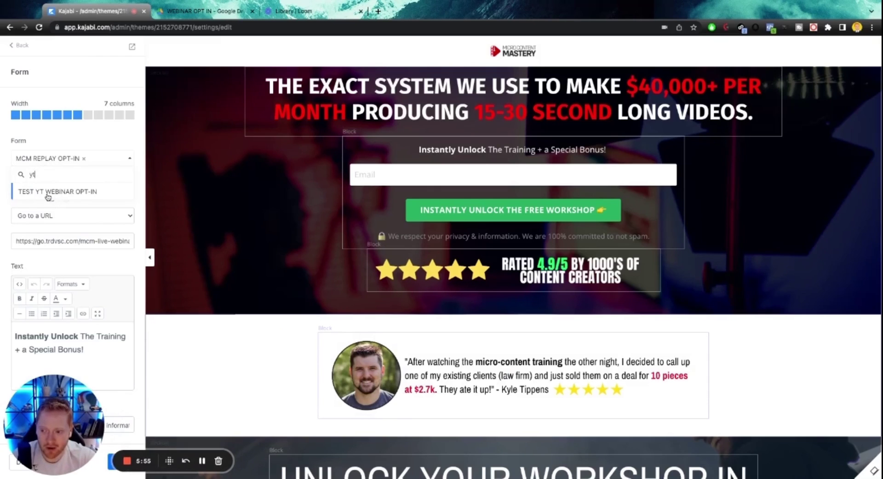
{"action": "left_click", "coordinate": [48, 192]}
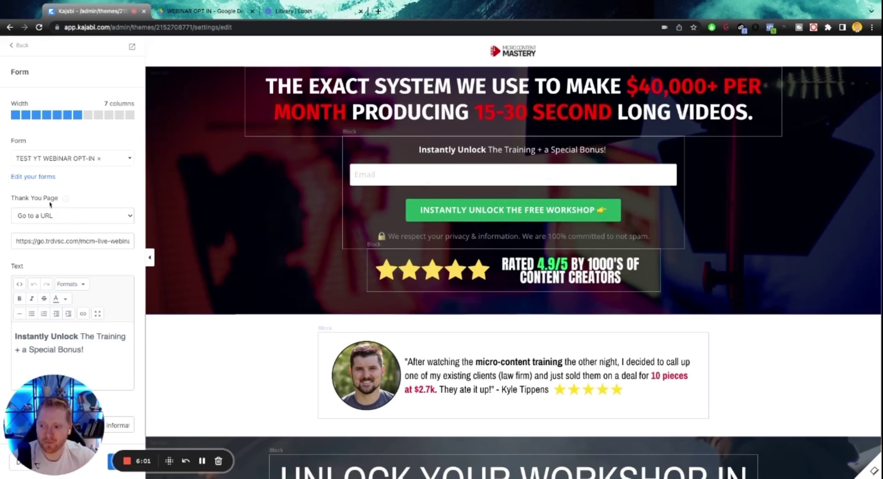
{"action": "scroll", "coordinate": [64, 215], "scroll_direction": "down", "scroll_amount": 1}
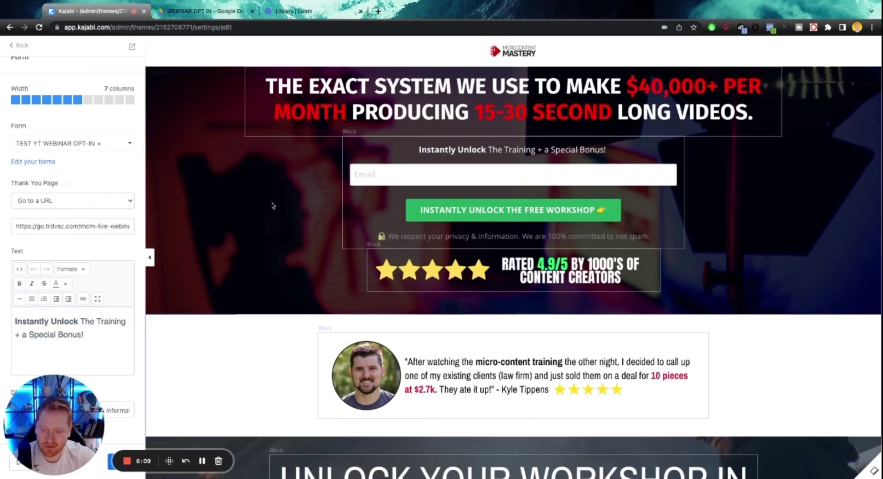
{"action": "scroll", "coordinate": [103, 224], "scroll_direction": "down", "scroll_amount": 3}
{"action": "left_click_drag", "start_coordinate": [61, 426], "coordinate": [75, 365]}
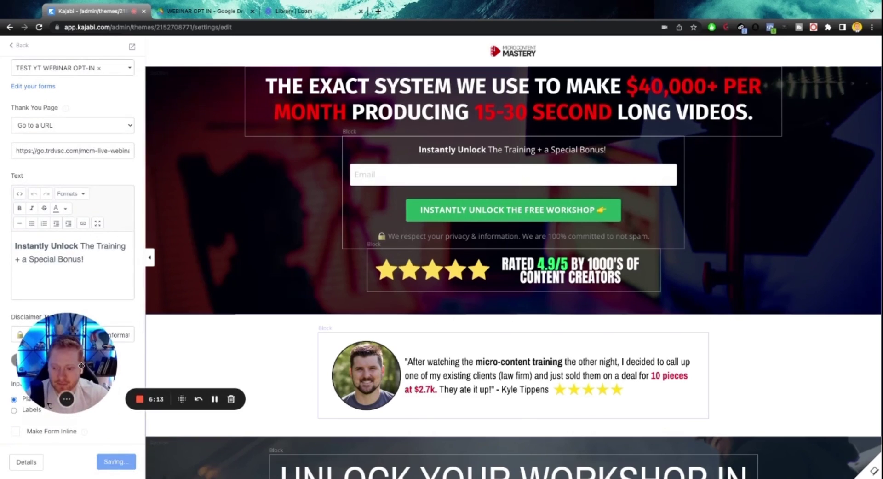
{"action": "left_click", "coordinate": [16, 47]}
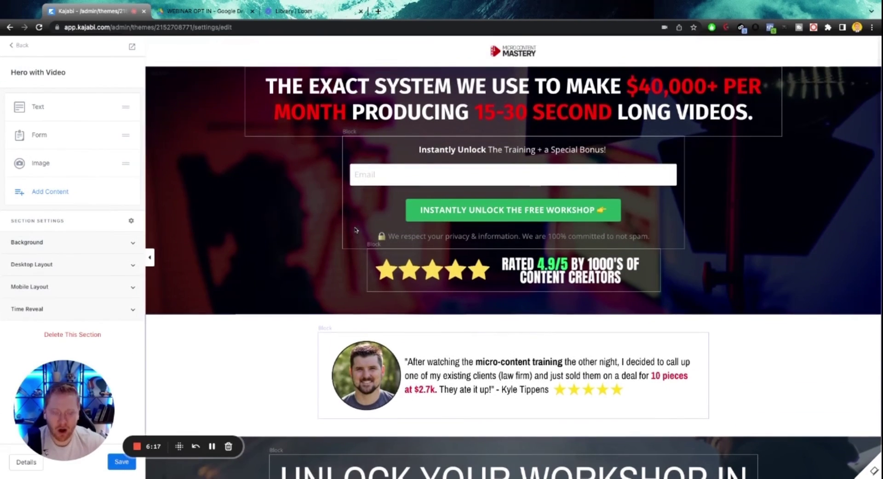
Connect the bottom opt-in form to TEST YT WEBINAR OPT-IN and save the page.
{"action": "scroll", "coordinate": [369, 224], "scroll_direction": "down", "scroll_amount": 20}
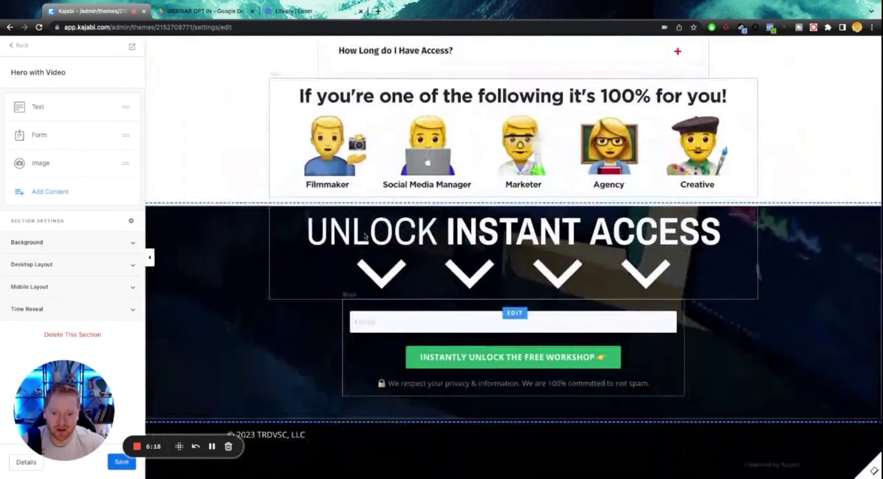
{"action": "left_click", "coordinate": [424, 312]}
{"action": "left_click", "coordinate": [58, 158]}
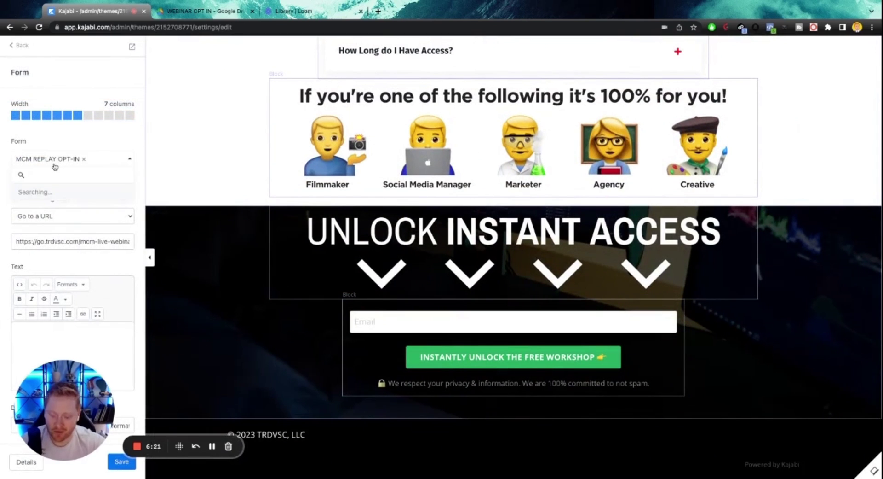
{"action": "type", "text": "yt"}
{"action": "left_click", "coordinate": [53, 191]}
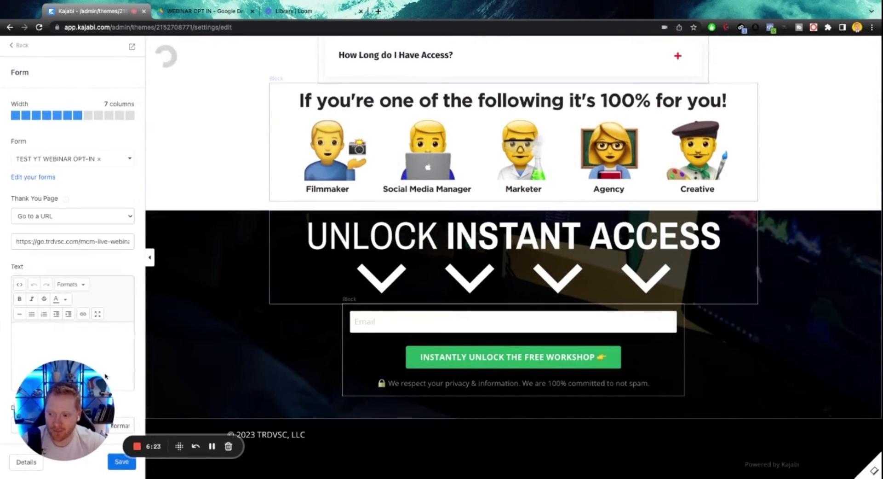
{"action": "left_click", "coordinate": [121, 461]}
{"action": "scroll", "coordinate": [301, 251], "scroll_direction": "up", "scroll_amount": 15}
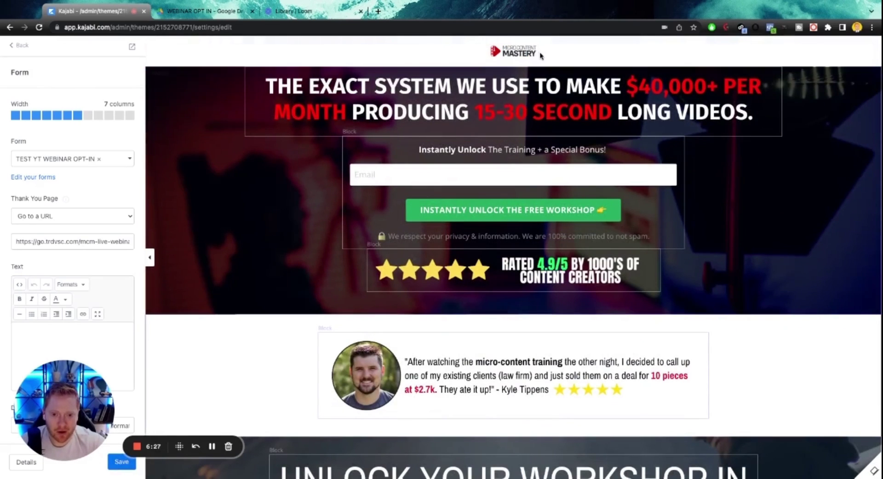
{"action": "left_click", "coordinate": [281, 85]}
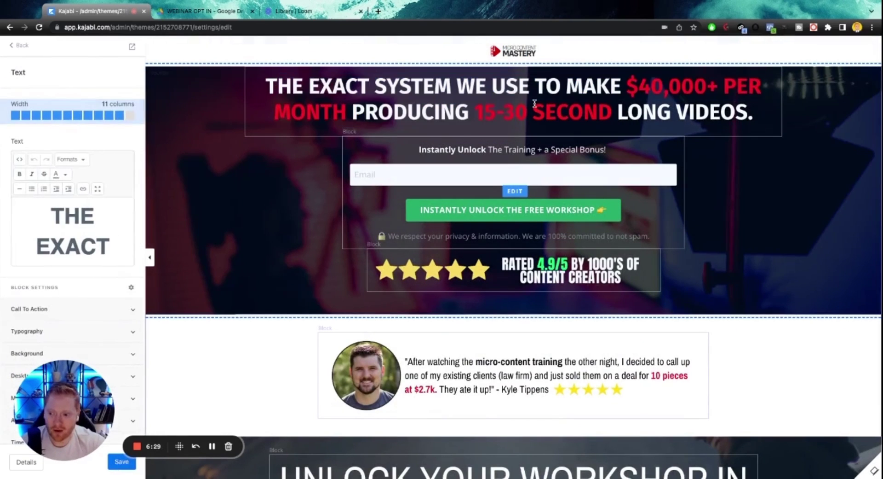
{"action": "left_click_drag", "start_coordinate": [49, 205], "coordinate": [106, 247]}
{"action": "scroll", "coordinate": [107, 247], "scroll_direction": "down", "scroll_amount": 3}
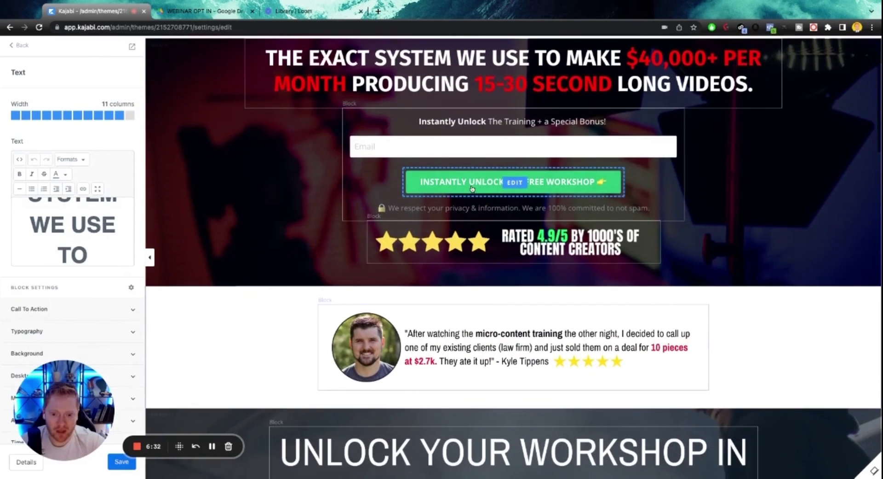
{"action": "left_click", "coordinate": [477, 187]}
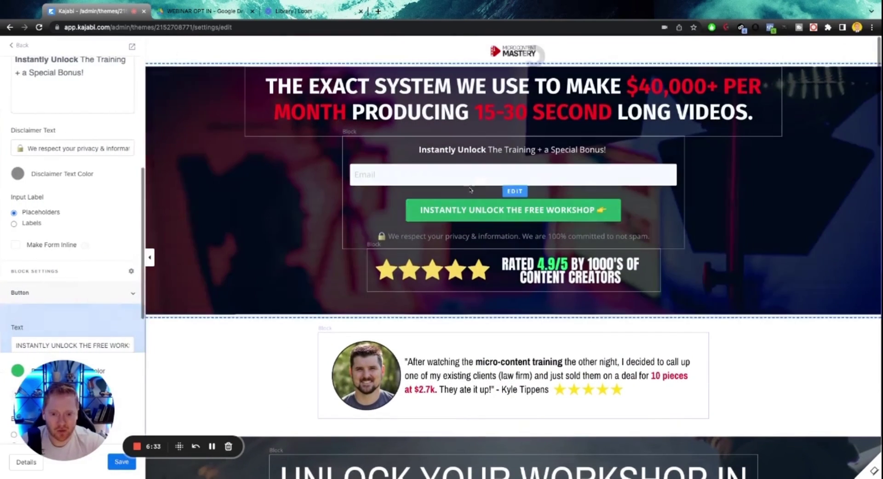
{"action": "scroll", "coordinate": [63, 239], "scroll_direction": "down", "scroll_amount": 3}
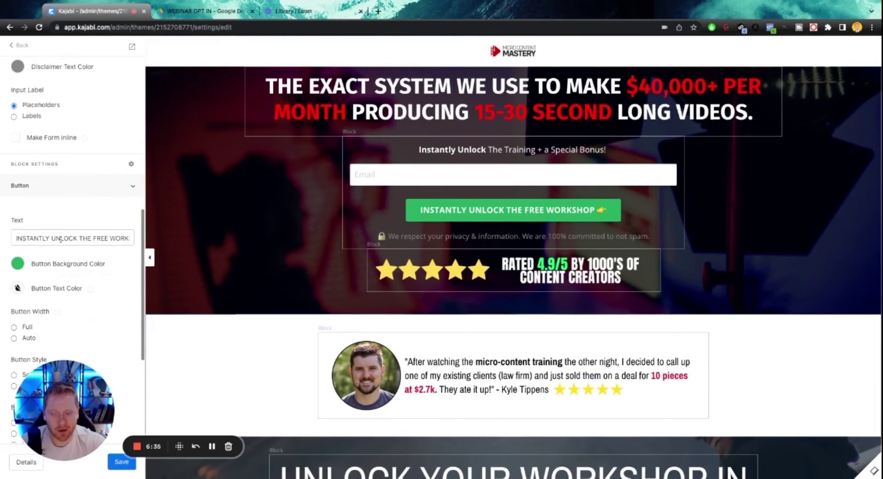
{"action": "scroll", "coordinate": [419, 228], "scroll_direction": "down", "scroll_amount": 1}
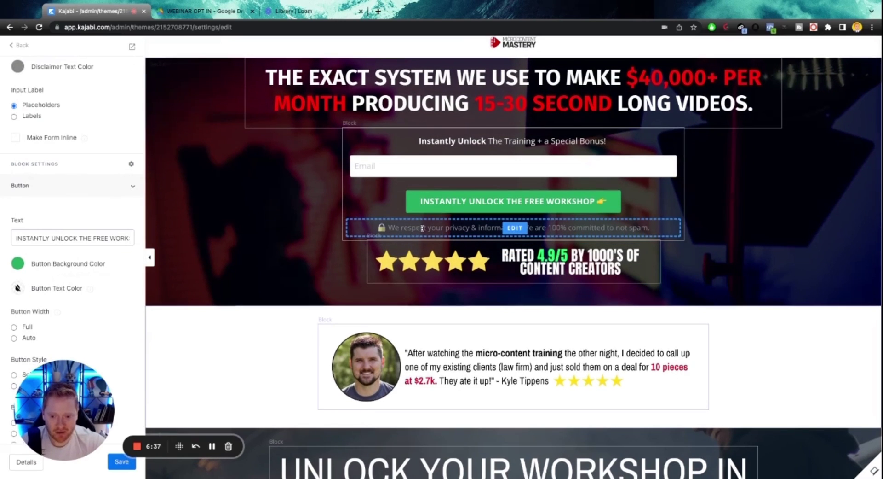
{"action": "left_click", "coordinate": [391, 228]}
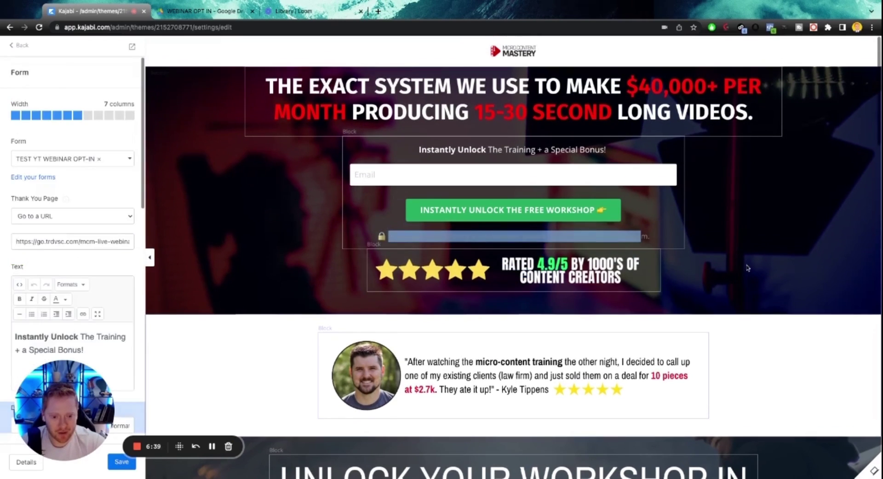
{"action": "scroll", "coordinate": [515, 273], "scroll_direction": "down", "scroll_amount": 8}
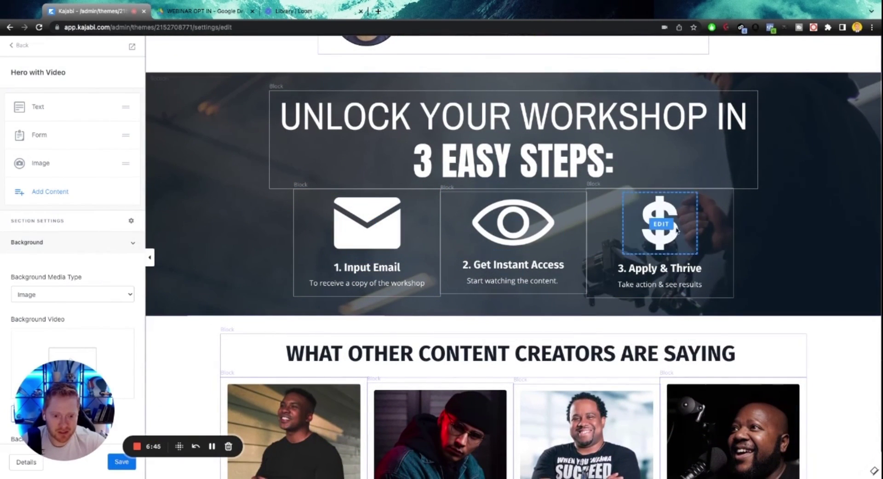
{"action": "left_click", "coordinate": [386, 271]}
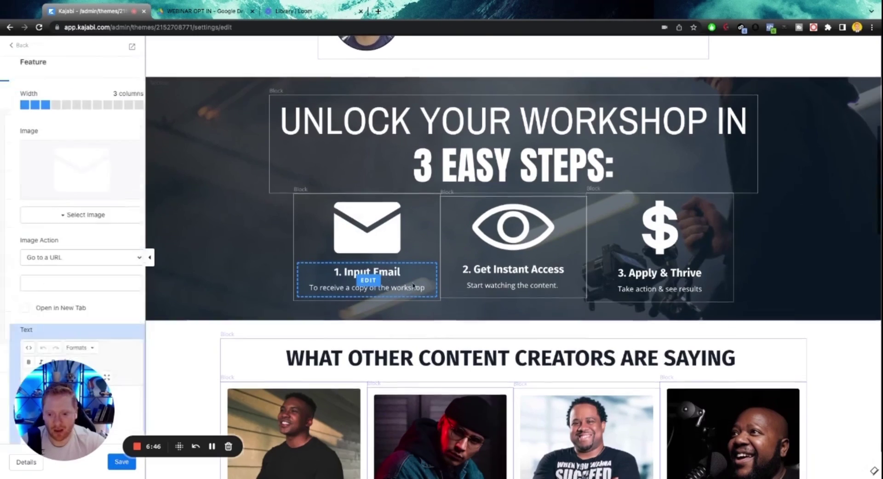
{"action": "scroll", "coordinate": [398, 234], "scroll_direction": "down", "scroll_amount": 3}
{"action": "scroll", "coordinate": [399, 233], "scroll_direction": "down", "scroll_amount": 10}
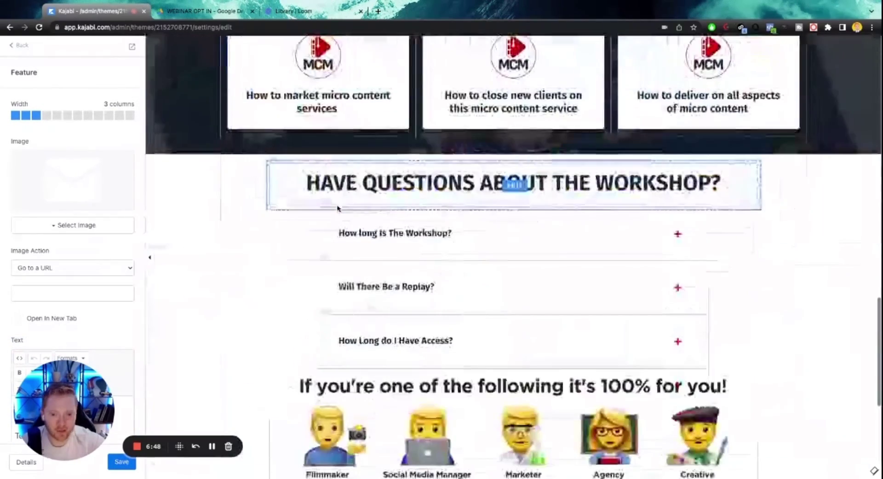
{"action": "scroll", "coordinate": [338, 210], "scroll_direction": "up", "scroll_amount": 4}
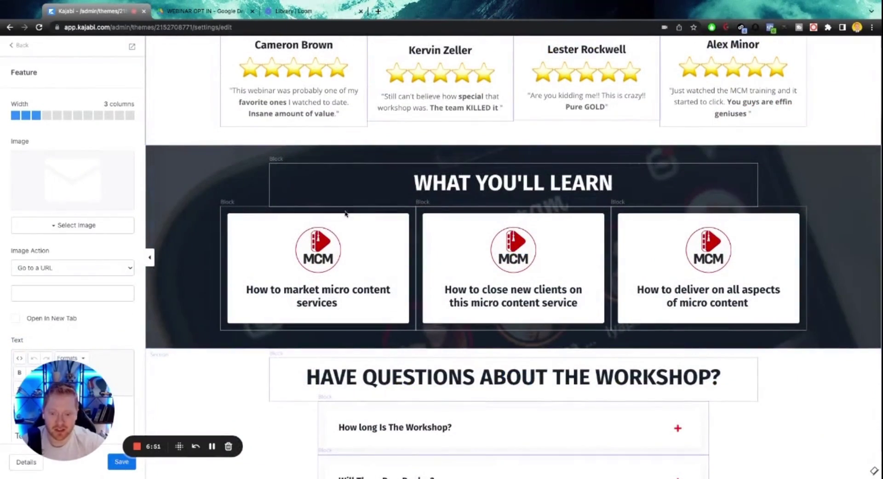
{"action": "scroll", "coordinate": [345, 213], "scroll_direction": "down", "scroll_amount": 5}
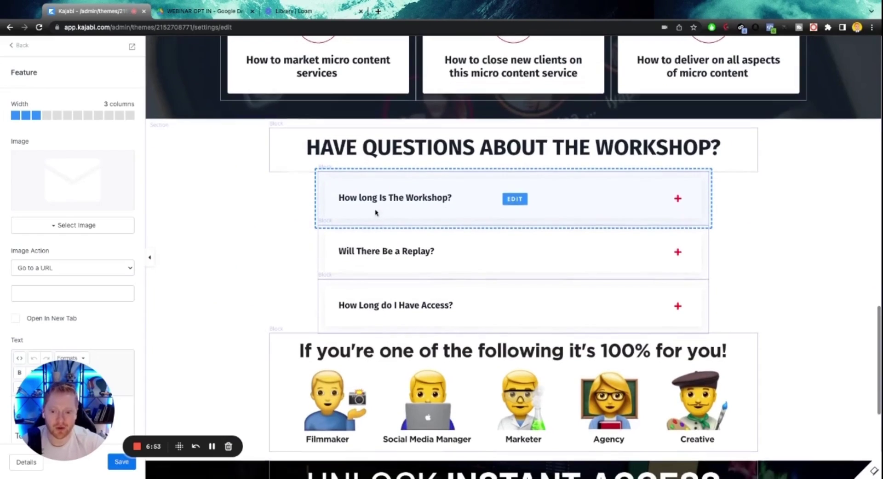
{"action": "scroll", "coordinate": [376, 212], "scroll_direction": "down", "scroll_amount": 5}
{"action": "scroll", "coordinate": [410, 231], "scroll_direction": "up", "scroll_amount": 15}
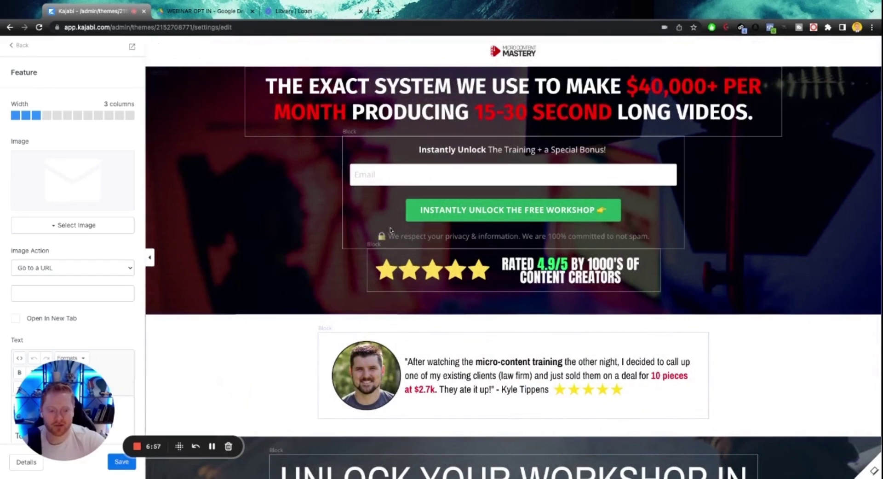
{"action": "left_click", "coordinate": [17, 46]}
Return to the landing pages list and choose Upload Template for a new page.
{"action": "left_click", "coordinate": [19, 47]}
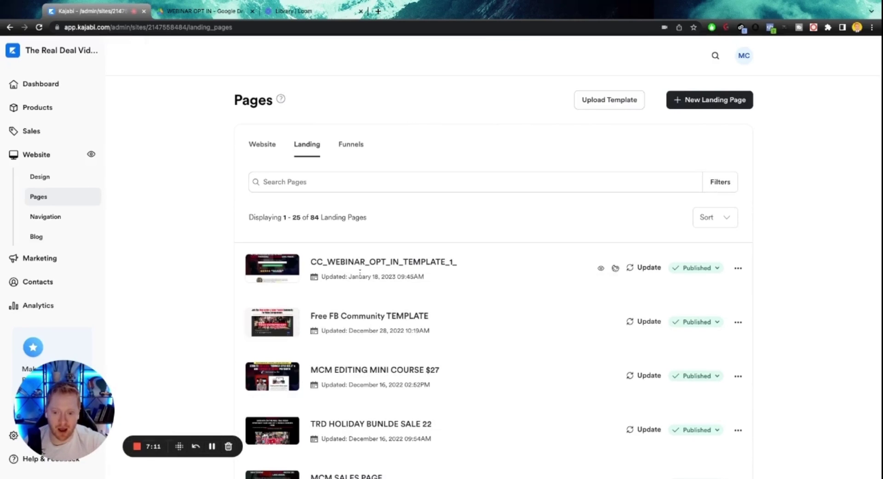
{"action": "left_click", "coordinate": [587, 106]}
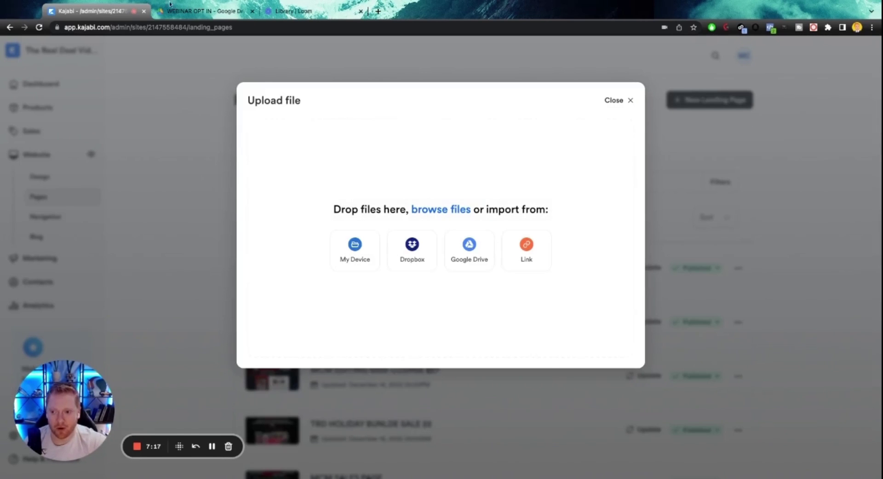
Download CC WEBINAR WATCH ROOM + SALES PAGE TEMPLATE.zip from Drive's WEBINAR WATCH ROOM folder.
{"action": "left_click", "coordinate": [202, 10]}
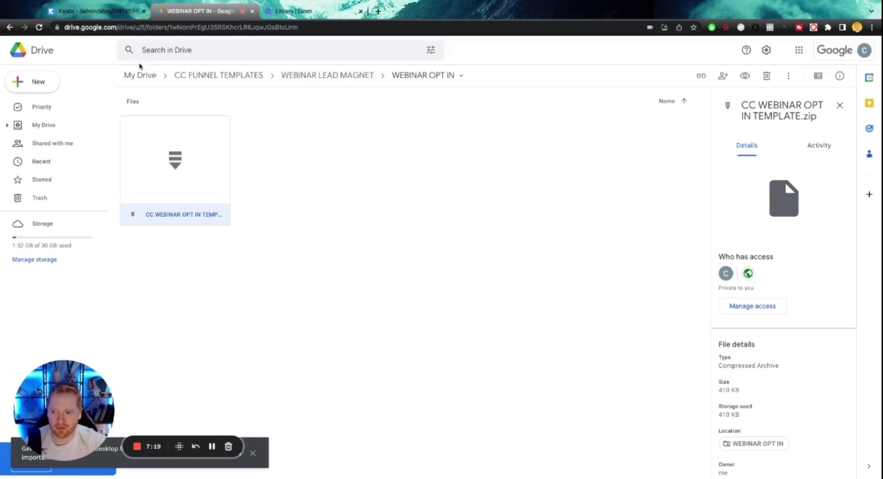
{"action": "left_click", "coordinate": [320, 76]}
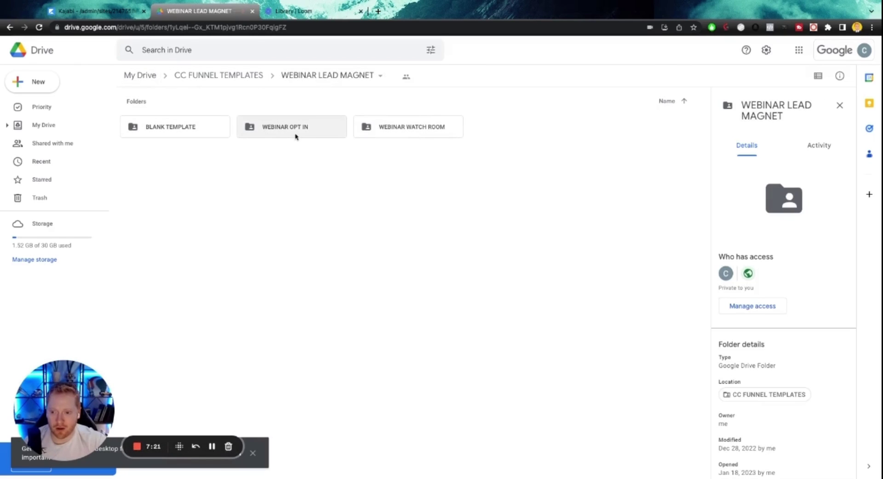
{"action": "double_click", "coordinate": [385, 134]}
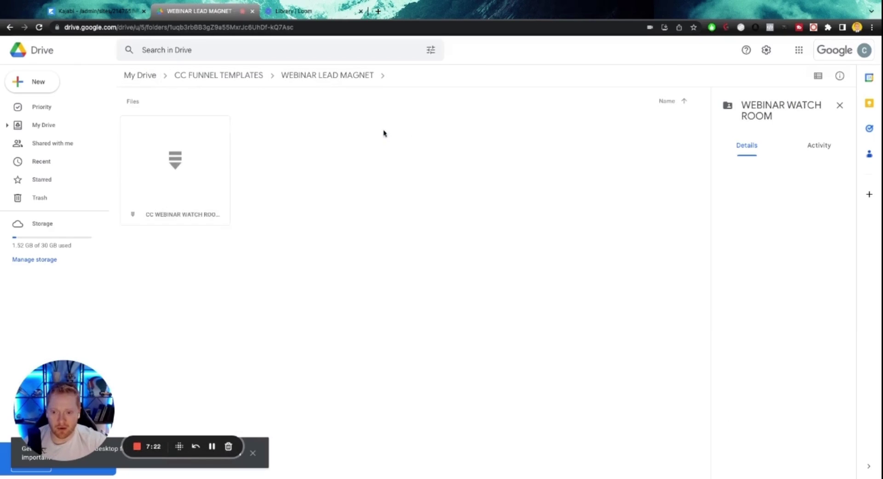
{"action": "double_click", "coordinate": [195, 172]}
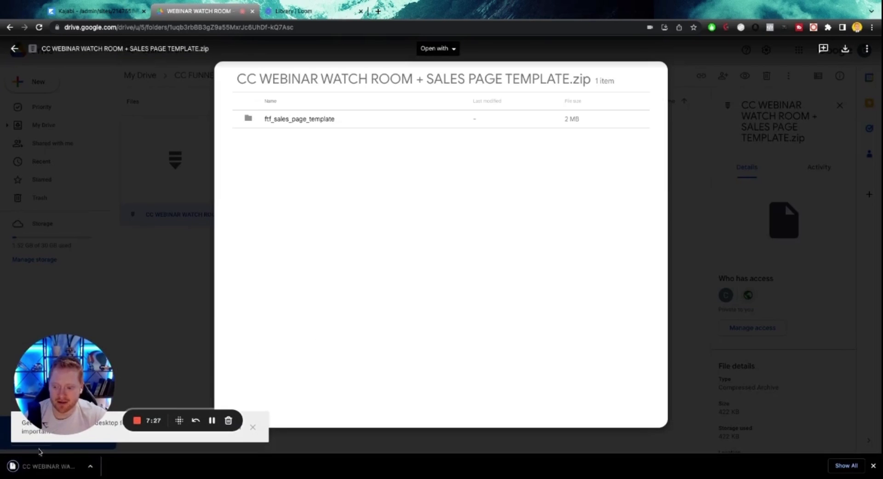
{"action": "key", "text": "Escape"}
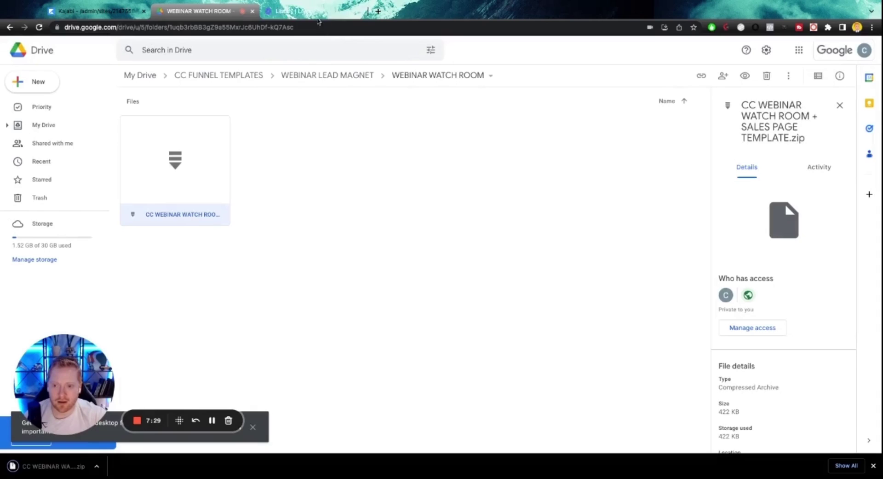
{"action": "left_click", "coordinate": [313, 14]}
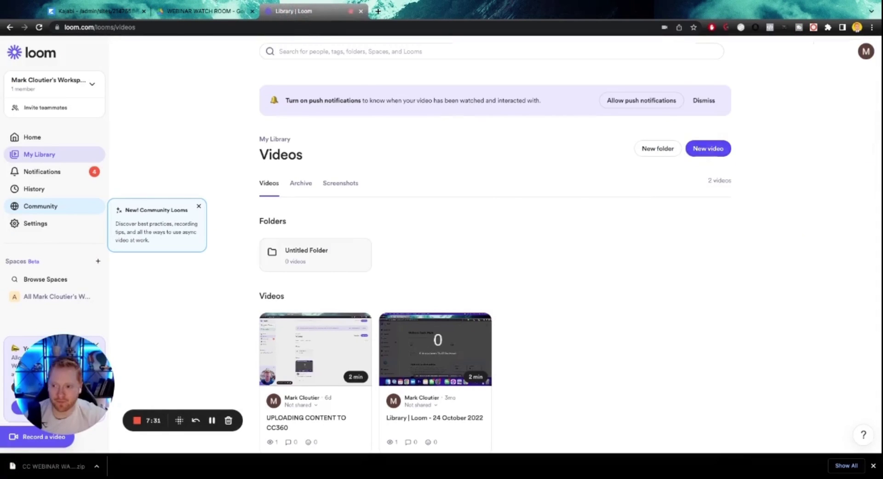
Upload the downloaded watch room template zip from the computer so it installs as a landing page.
{"action": "left_click", "coordinate": [99, 11]}
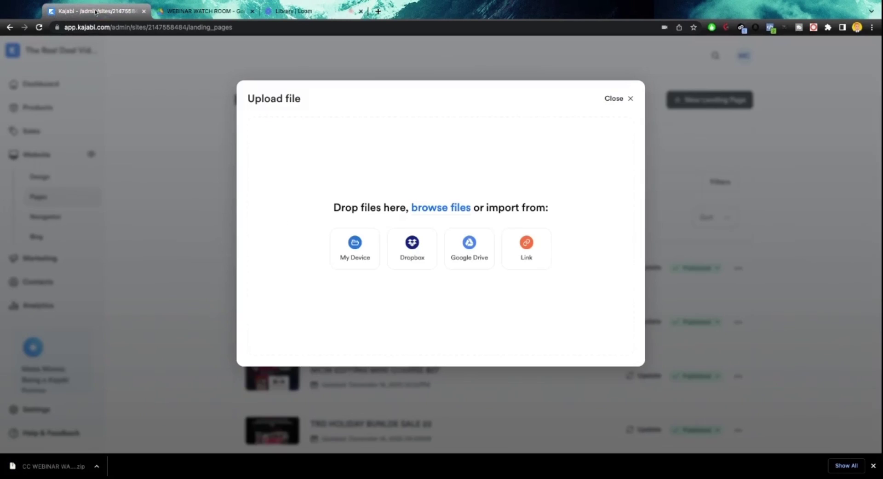
{"action": "left_click", "coordinate": [357, 249]}
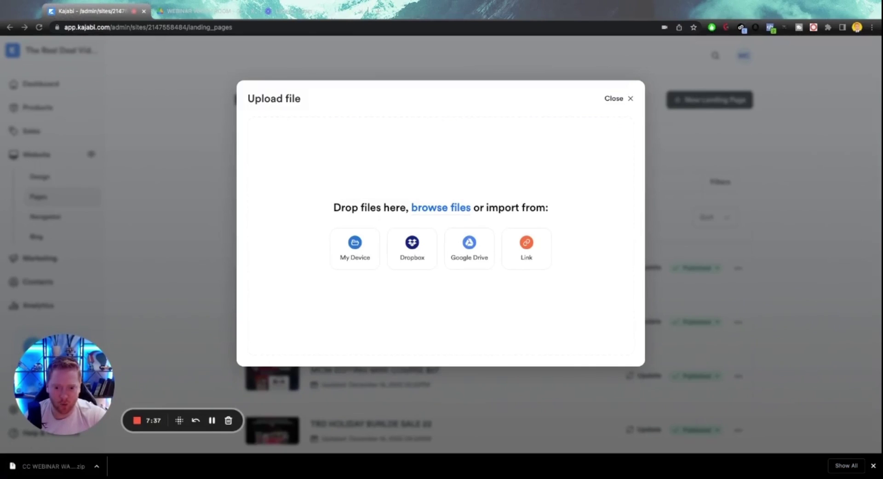
{"action": "key", "text": "Return"}
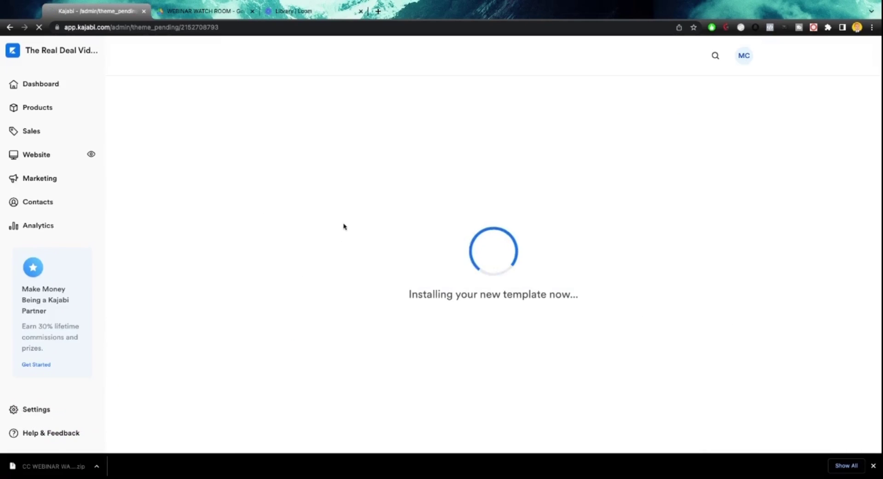
{"action": "left_click", "coordinate": [874, 466]}
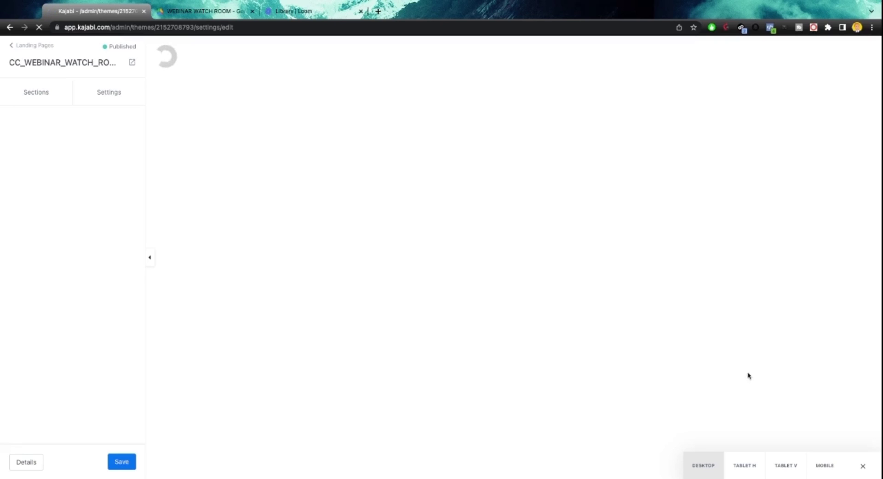
Scroll through the installed watch-room page preview to check its content.
{"action": "scroll", "coordinate": [483, 198], "scroll_direction": "down", "scroll_amount": 2}
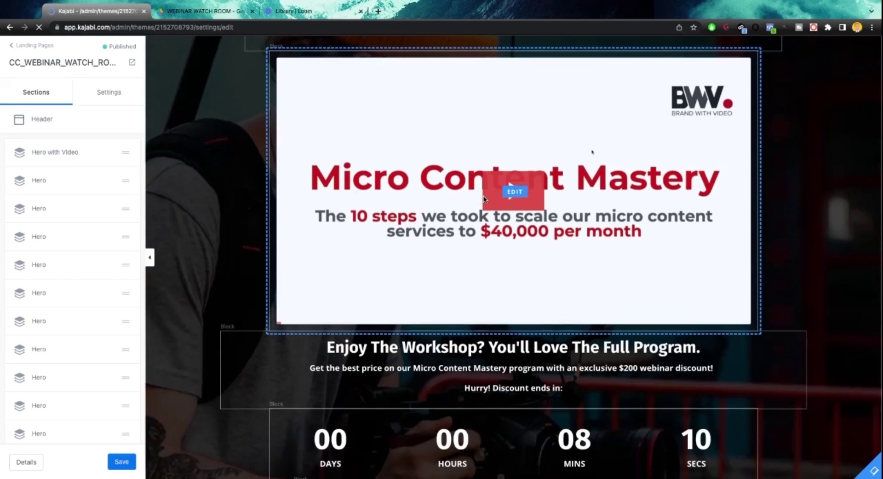
{"action": "scroll", "coordinate": [309, 119], "scroll_direction": "down", "scroll_amount": 6}
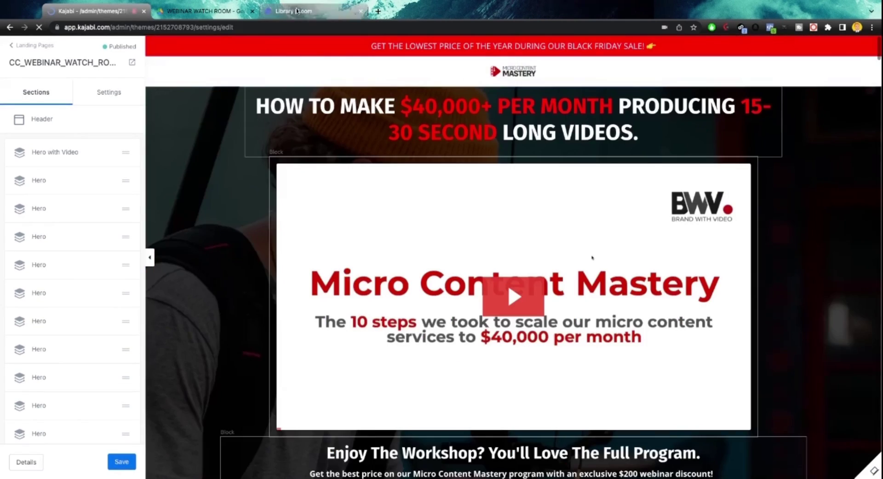
{"action": "left_click", "coordinate": [297, 10]}
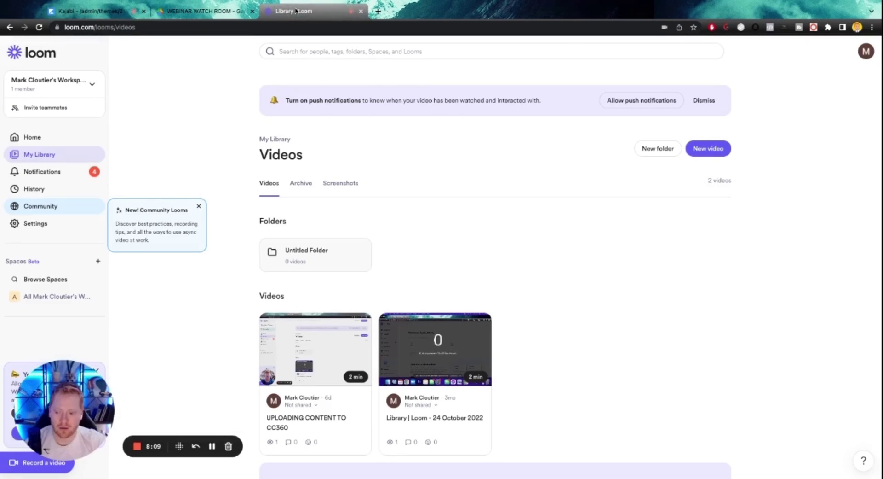
{"action": "left_click", "coordinate": [55, 11]}
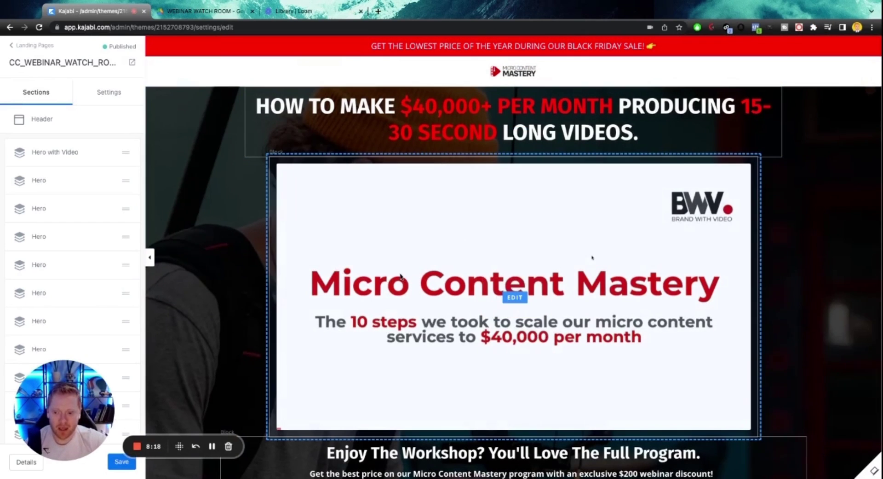
Open the workshop video block's settings and review the page's video, countdown and pricing sections.
{"action": "left_click", "coordinate": [515, 297]}
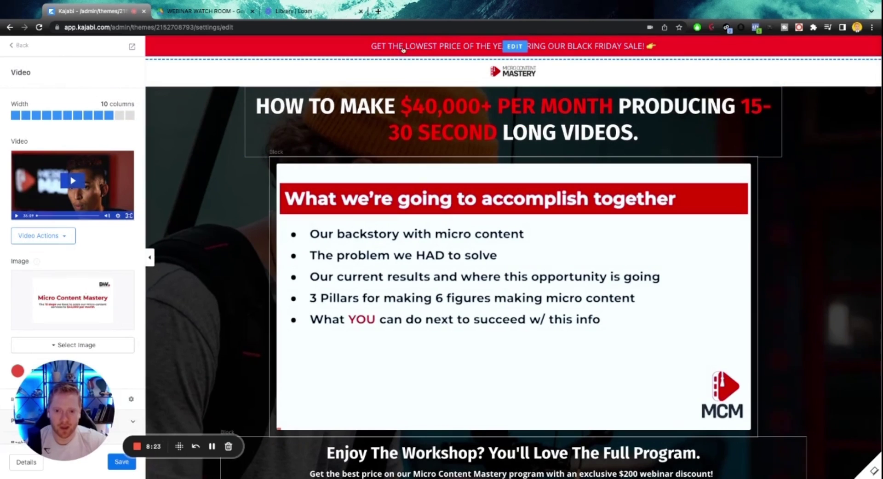
{"action": "scroll", "coordinate": [499, 108], "scroll_direction": "down", "scroll_amount": 10}
{"action": "scroll", "coordinate": [499, 108], "scroll_direction": "up", "scroll_amount": 3}
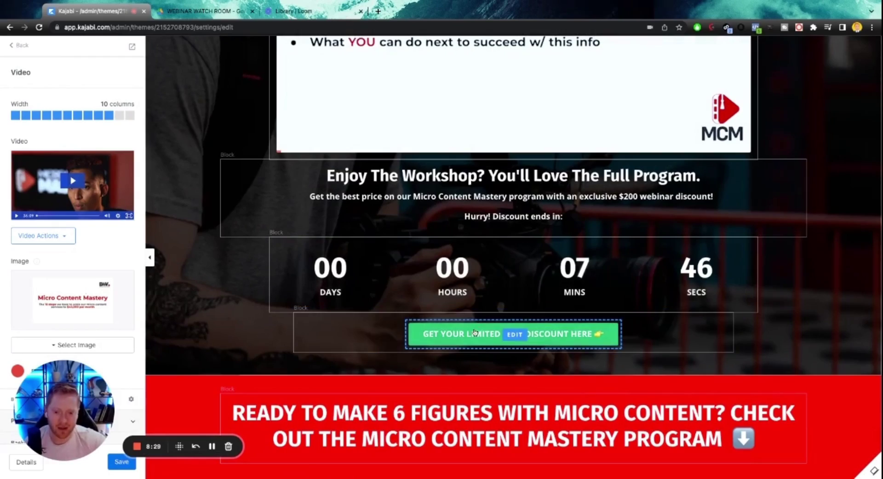
{"action": "scroll", "coordinate": [418, 217], "scroll_direction": "down", "scroll_amount": 15}
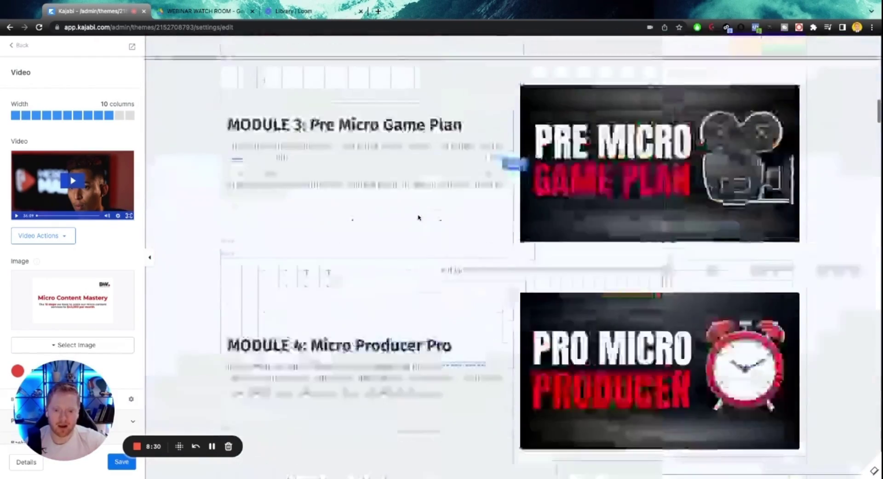
{"action": "scroll", "coordinate": [419, 217], "scroll_direction": "down", "scroll_amount": 20}
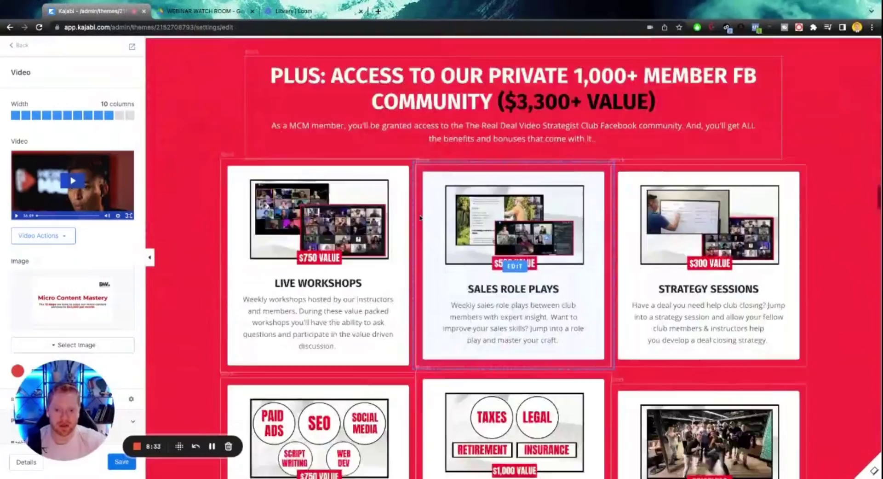
{"action": "scroll", "coordinate": [420, 217], "scroll_direction": "down", "scroll_amount": 20}
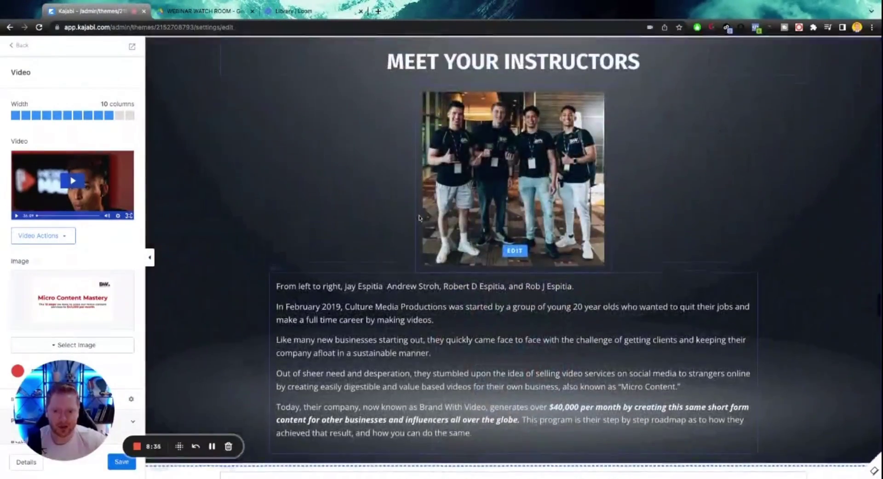
{"action": "scroll", "coordinate": [420, 217], "scroll_direction": "down", "scroll_amount": 20}
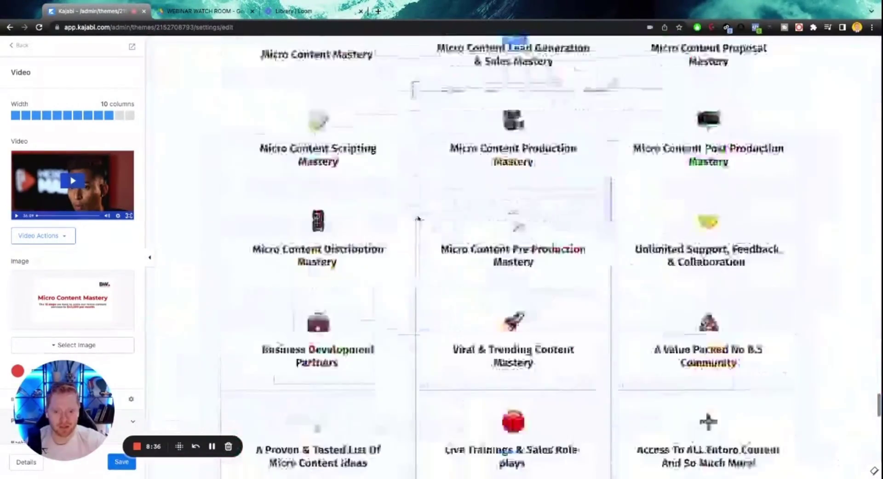
{"action": "scroll", "coordinate": [419, 218], "scroll_direction": "down", "scroll_amount": 15}
{"action": "scroll", "coordinate": [420, 221], "scroll_direction": "up", "scroll_amount": 10}
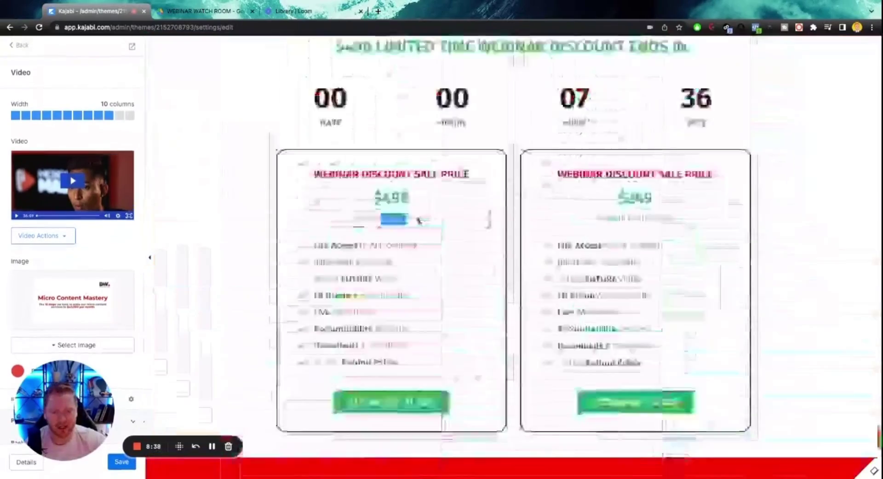
{"action": "scroll", "coordinate": [418, 220], "scroll_direction": "up", "scroll_amount": 20}
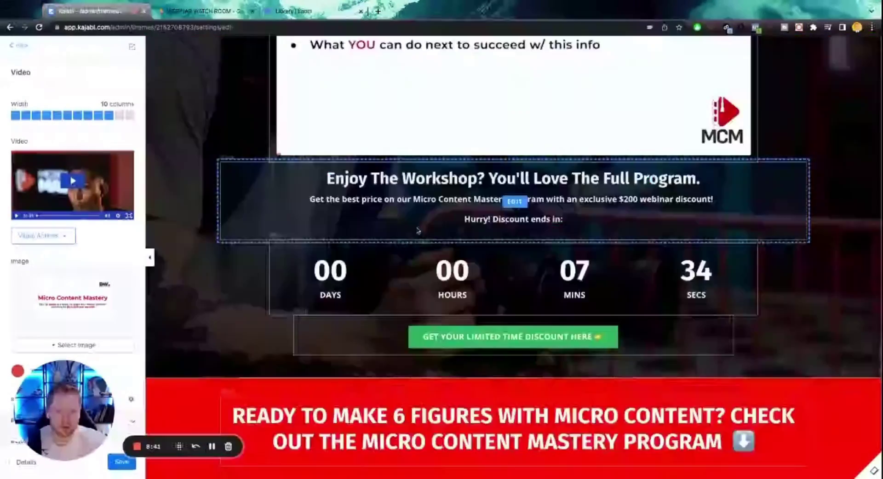
{"action": "scroll", "coordinate": [418, 230], "scroll_direction": "up", "scroll_amount": 5}
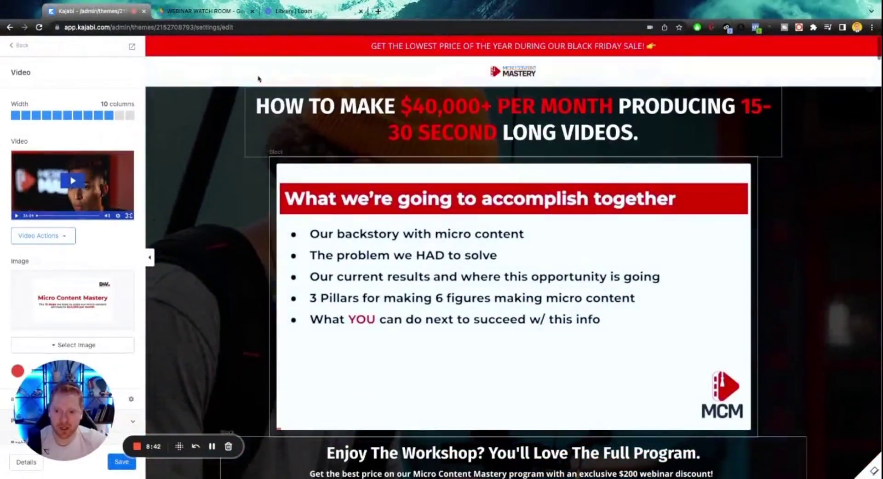
{"action": "scroll", "coordinate": [203, 255], "scroll_direction": "down", "scroll_amount": 8}
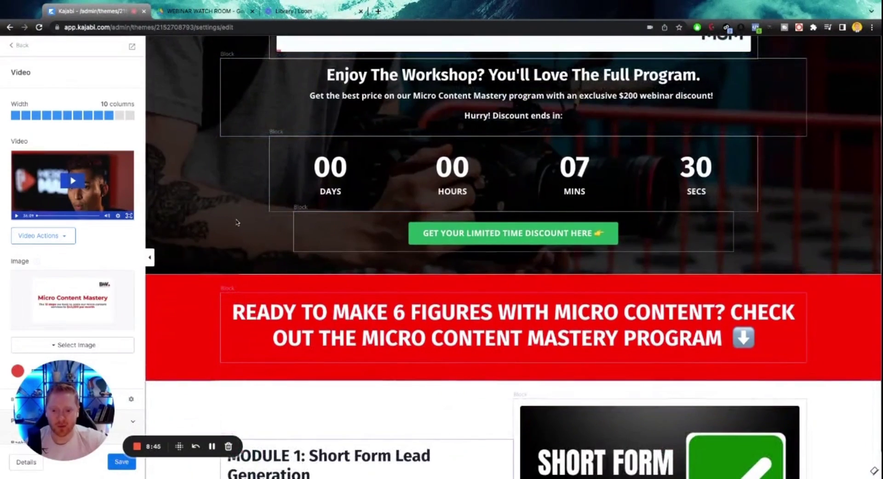
{"action": "scroll", "coordinate": [237, 222], "scroll_direction": "up", "scroll_amount": 5}
{"action": "scroll", "coordinate": [441, 291], "scroll_direction": "down", "scroll_amount": 2}
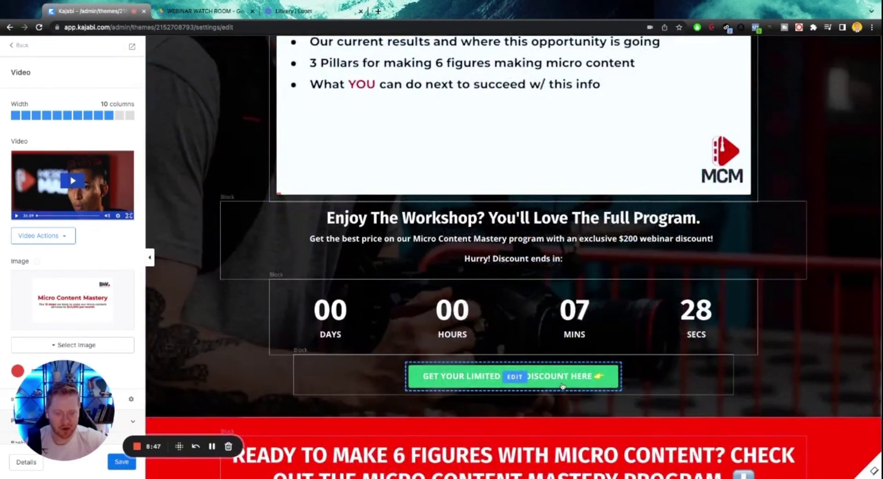
{"action": "scroll", "coordinate": [563, 385], "scroll_direction": "up", "scroll_amount": 5}
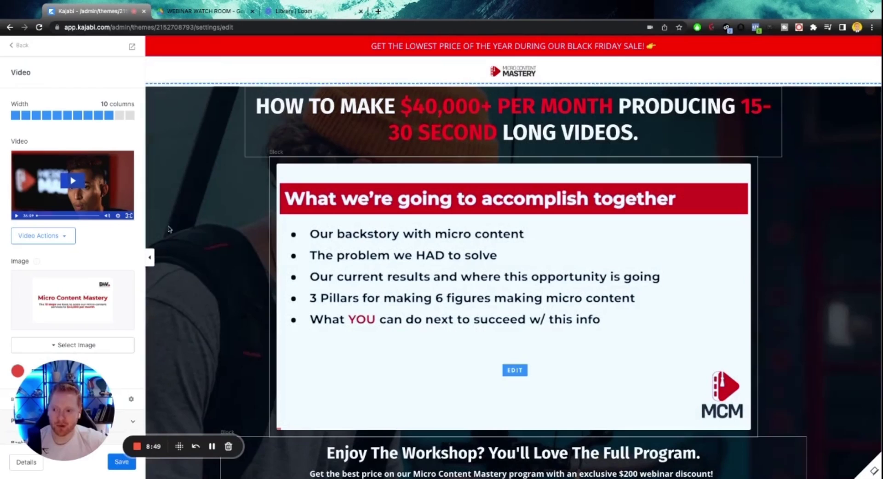
Leave the page editor and open the watch-room page's Edit details settings.
{"action": "left_click", "coordinate": [17, 48]}
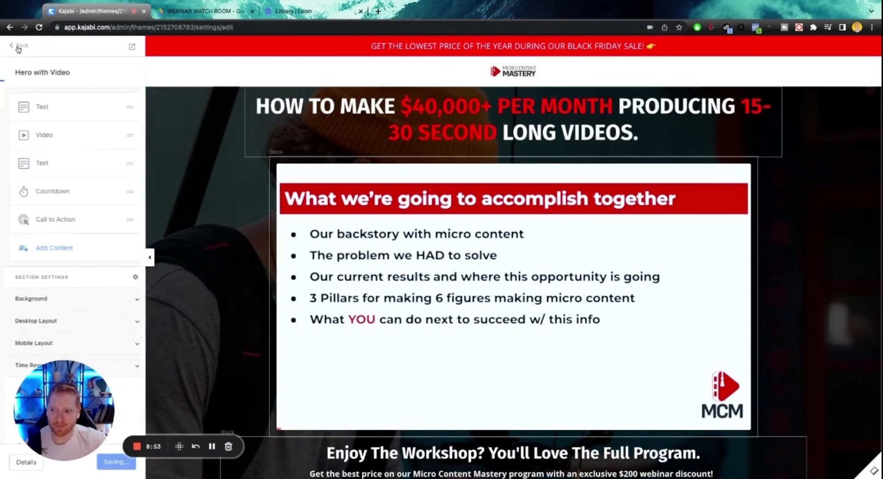
{"action": "left_click", "coordinate": [17, 44]}
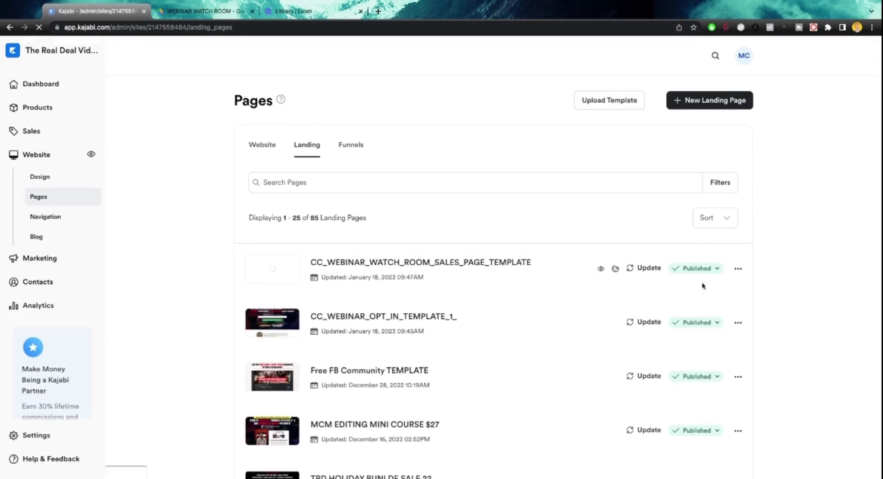
{"action": "left_click", "coordinate": [738, 267]}
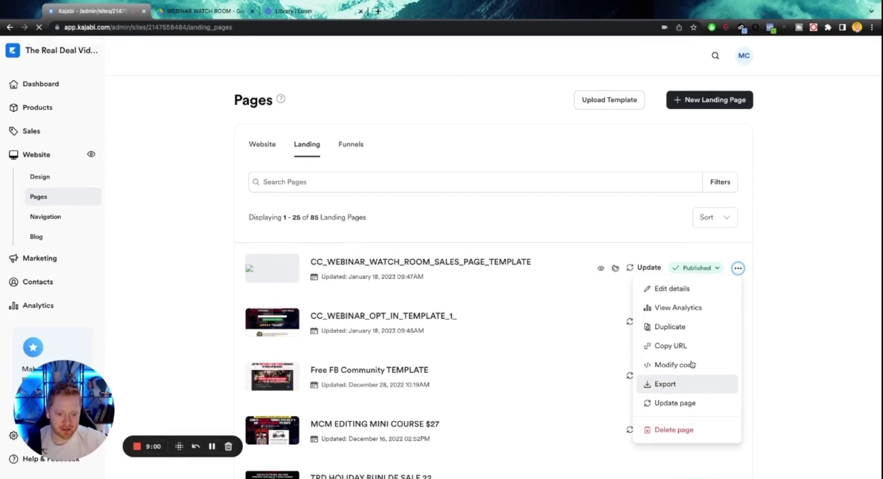
{"action": "left_click", "coordinate": [674, 288]}
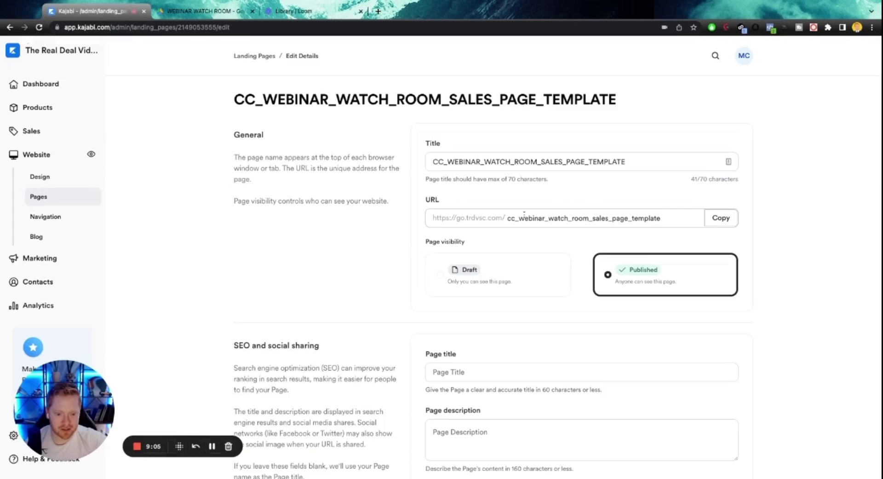
Set the URL slug to yt-test-webinar-watch-room, copy the new address, and save.
{"action": "scroll", "coordinate": [507, 264], "scroll_direction": "down", "scroll_amount": 3}
{"action": "scroll", "coordinate": [519, 256], "scroll_direction": "up", "scroll_amount": 1}
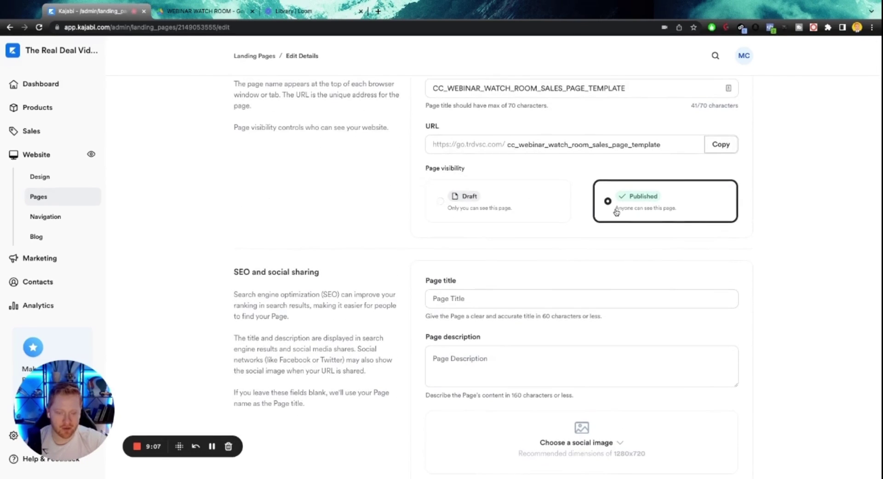
{"action": "scroll", "coordinate": [617, 212], "scroll_direction": "up", "scroll_amount": 2}
{"action": "left_click", "coordinate": [672, 217]}
{"action": "double_click", "coordinate": [672, 217]}
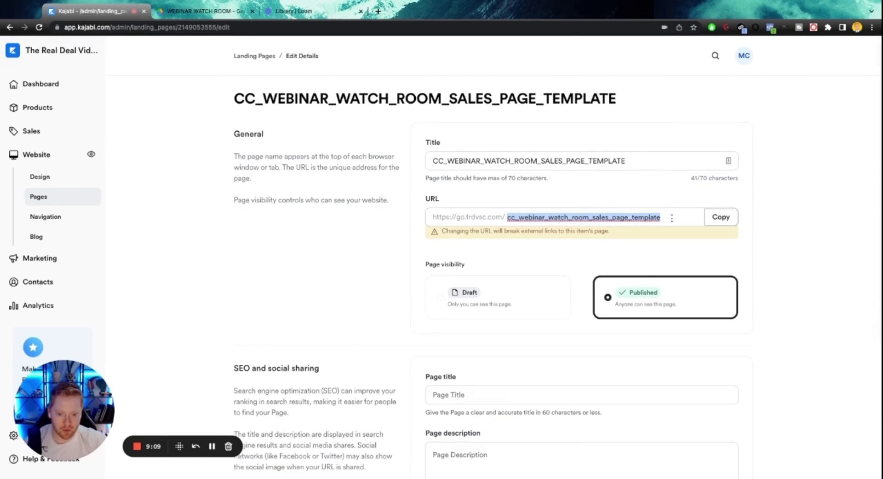
{"action": "type", "text": "yt-test-webinar-watch-room"}
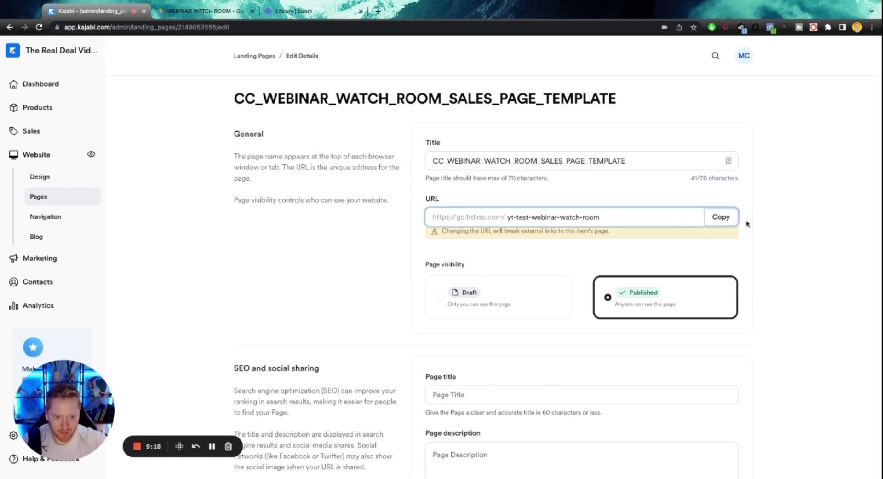
{"action": "left_click", "coordinate": [721, 217]}
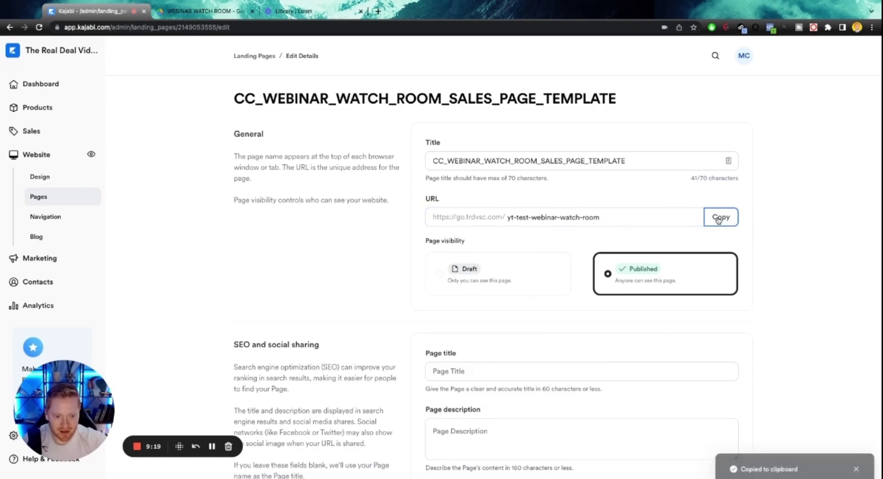
{"action": "scroll", "coordinate": [641, 229], "scroll_direction": "down", "scroll_amount": 5}
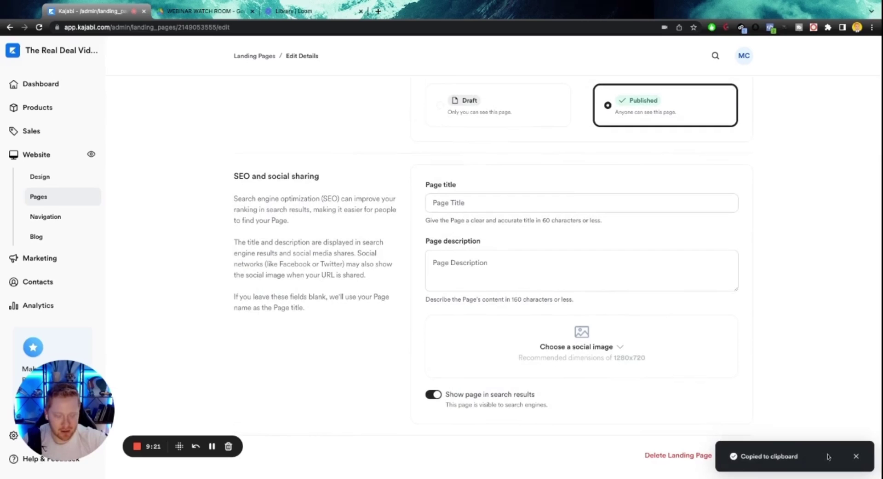
{"action": "left_click", "coordinate": [857, 456]}
{"action": "left_click", "coordinate": [735, 454]}
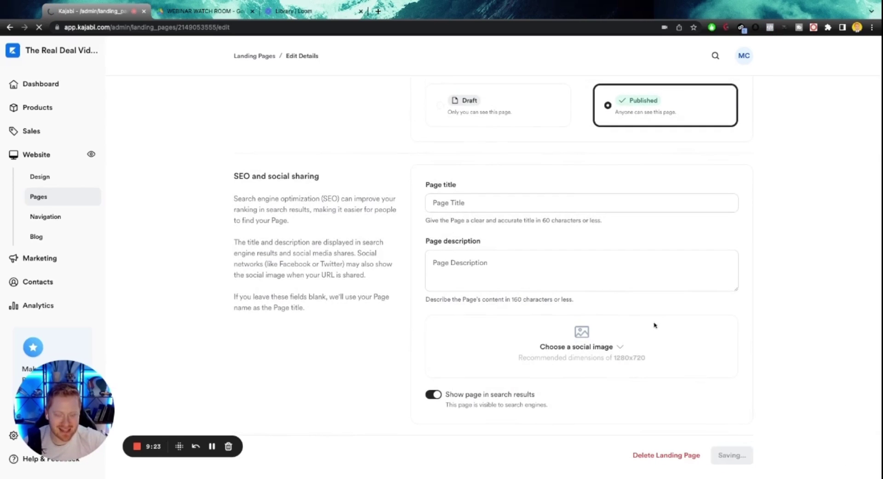
{"action": "left_click", "coordinate": [254, 56]}
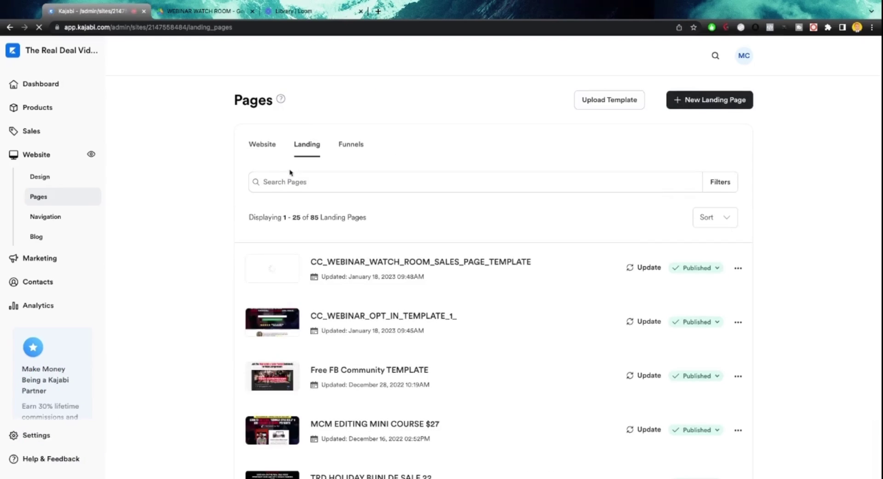
Open CC_WEBINAR_OPT_IN_TEMPLATE_1_ and paste the watch-room URL as the first form's thank-you redirect.
{"action": "scroll", "coordinate": [392, 287], "scroll_direction": "down", "scroll_amount": 1}
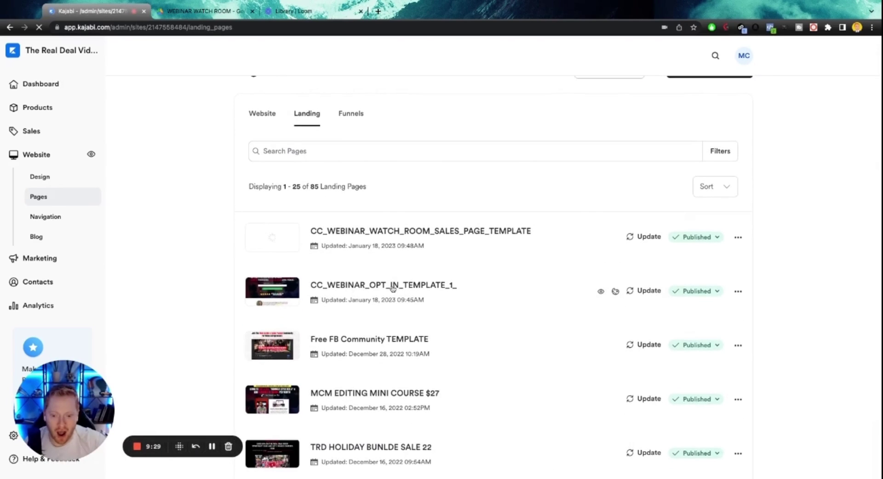
{"action": "left_click", "coordinate": [738, 291]}
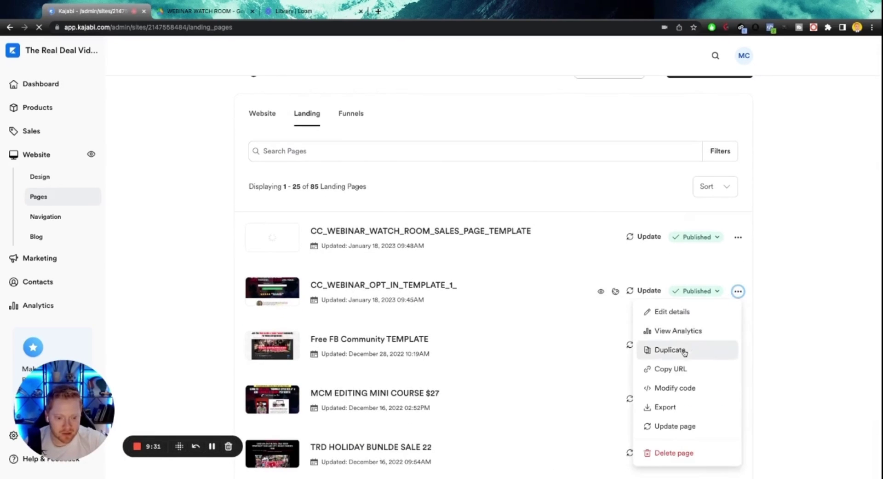
{"action": "left_click", "coordinate": [415, 288]}
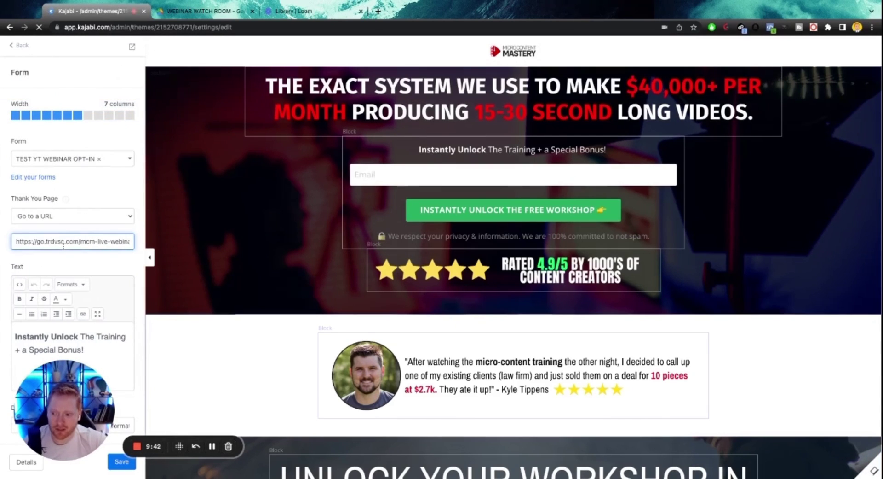
{"action": "key", "text": "ctrl+a"}
{"action": "key", "text": "BackSpace"}
{"action": "key", "text": "ctrl+v"}
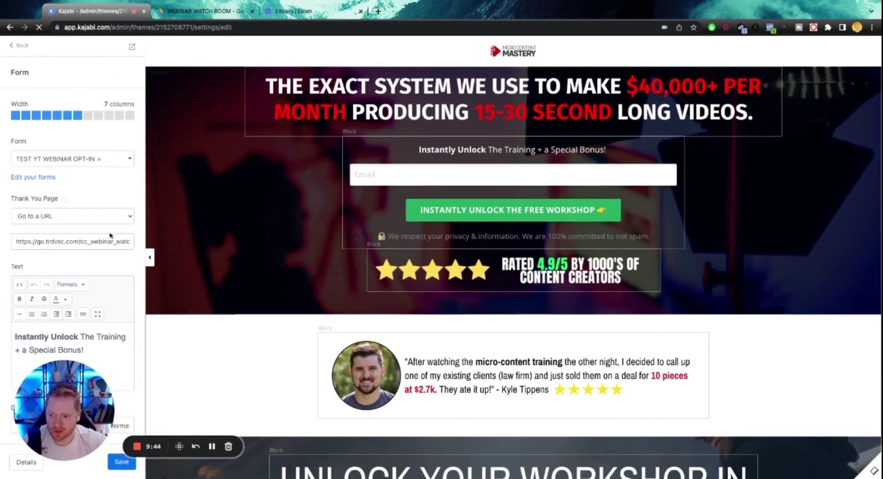
Set the bottom sign-up form's redirect to the watch-room URL and save the opt-in page.
{"action": "scroll", "coordinate": [284, 245], "scroll_direction": "down", "scroll_amount": 10}
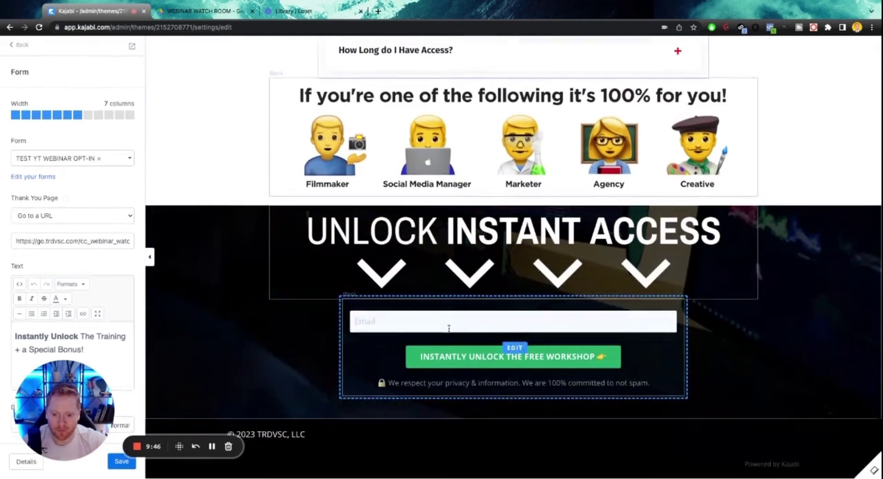
{"action": "left_click", "coordinate": [450, 325]}
{"action": "double_click", "coordinate": [81, 241]}
{"action": "key", "text": "End"}
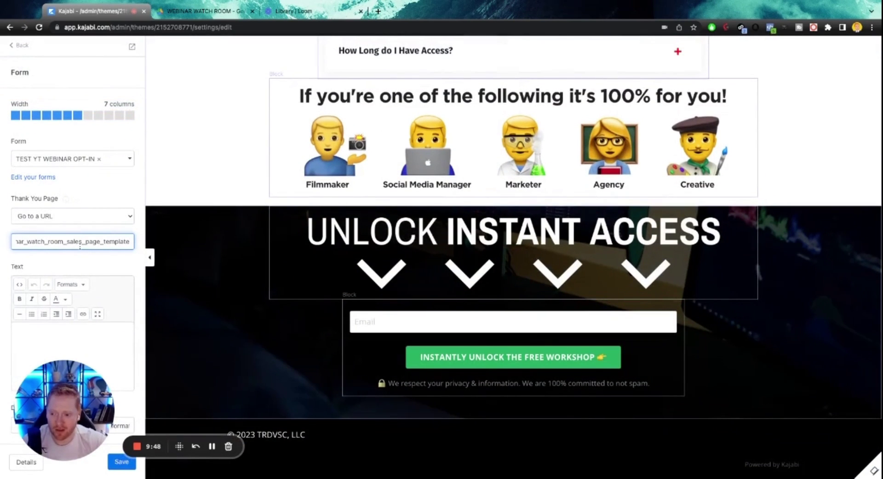
{"action": "key", "text": "ctrl+a"}
{"action": "key", "text": "End"}
{"action": "left_click", "coordinate": [122, 465]}
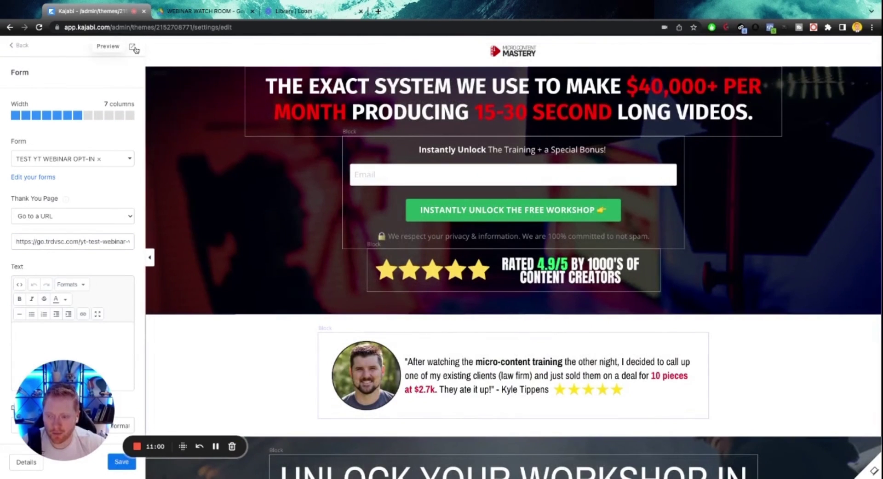
Preview the opt-in page and submit a test e-mail to confirm it redirects to the watch room.
{"action": "left_click", "coordinate": [134, 47]}
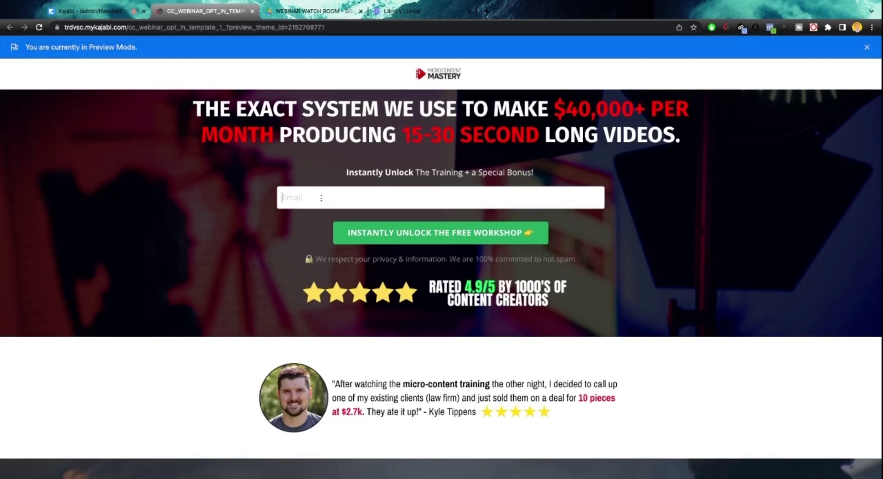
{"action": "key", "text": "ctrl+v"}
{"action": "left_click", "coordinate": [400, 233]}
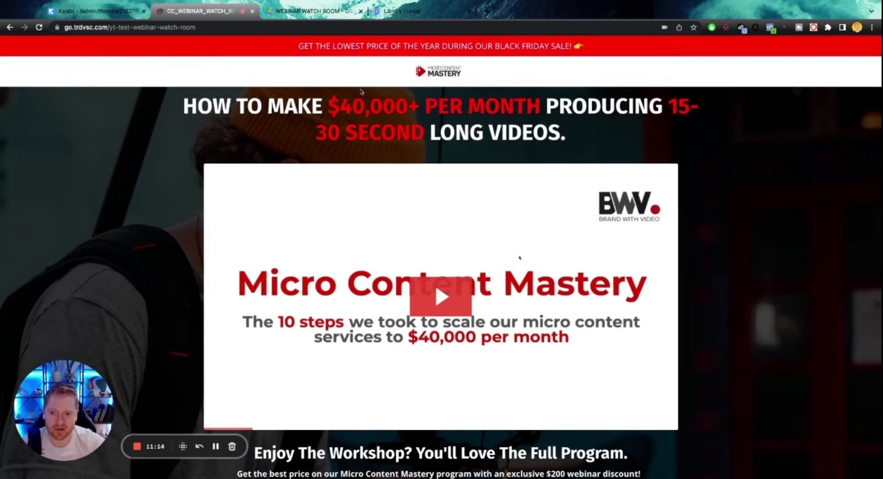
{"action": "scroll", "coordinate": [408, 138], "scroll_direction": "down", "scroll_amount": 1}
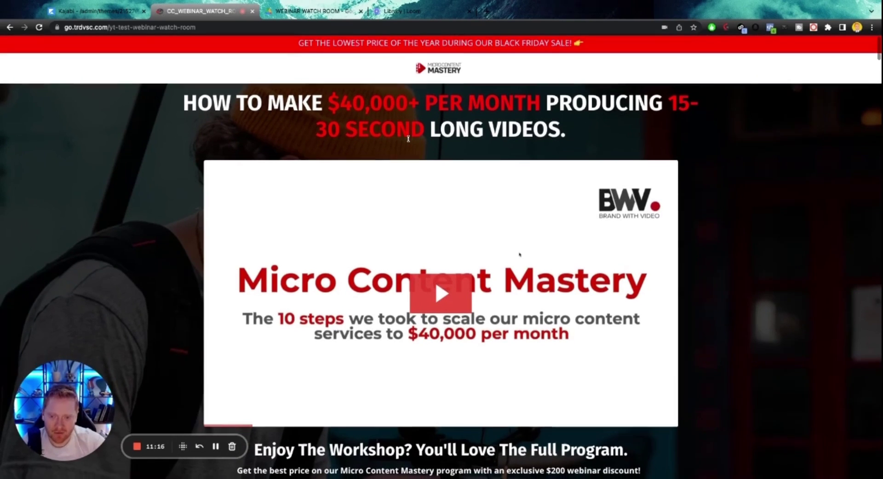